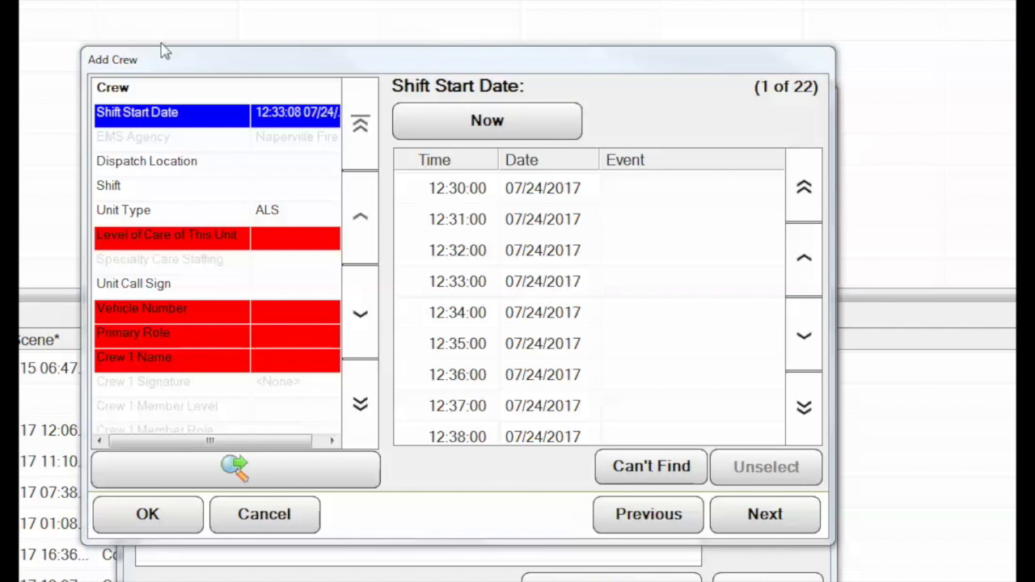
Set the new crew's dispatch location to Station 1 and its shift to Black Shift.
drag(185, 69, 208, 33)
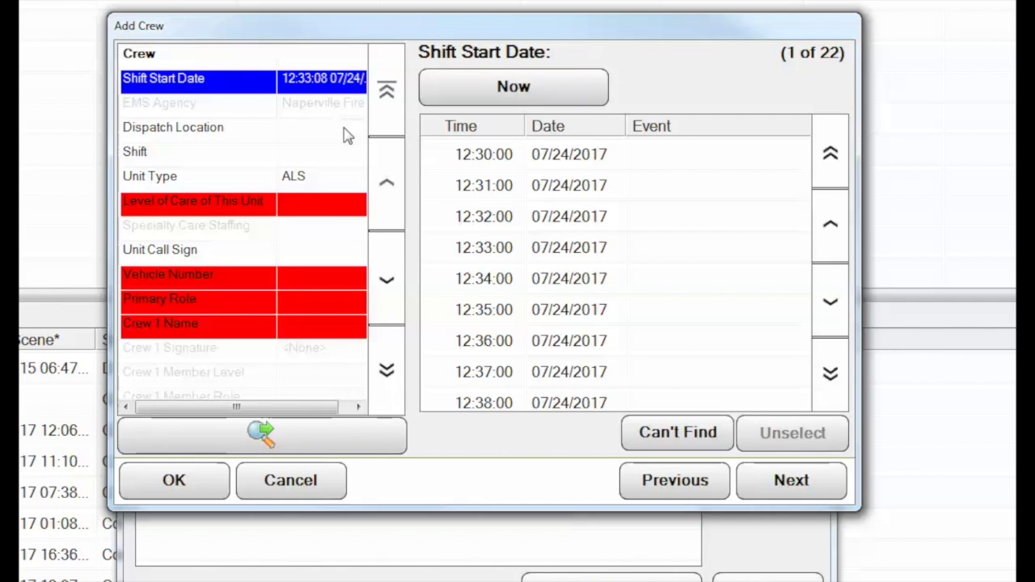
drag(469, 32, 478, 164)
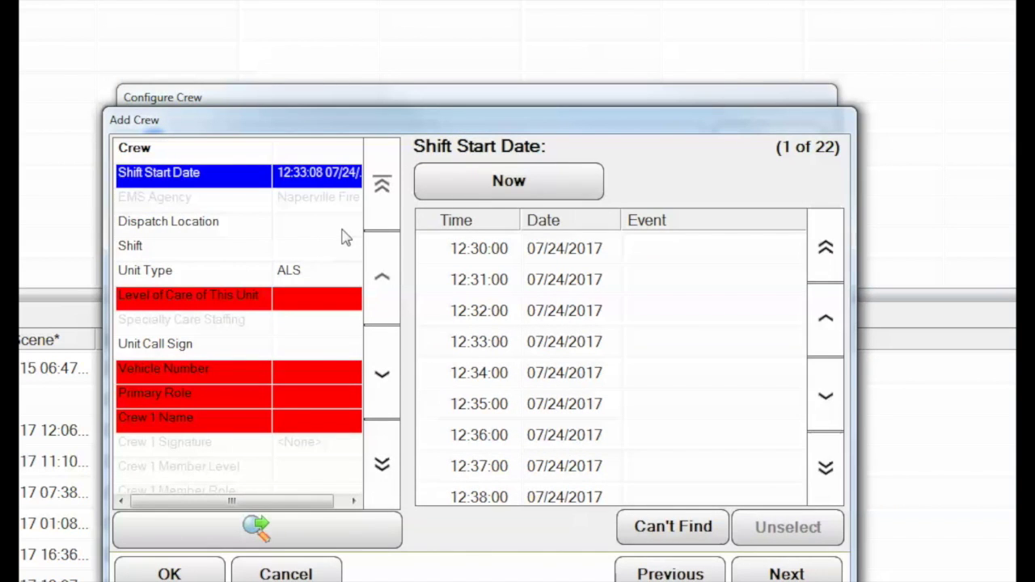
click(345, 234)
click(550, 176)
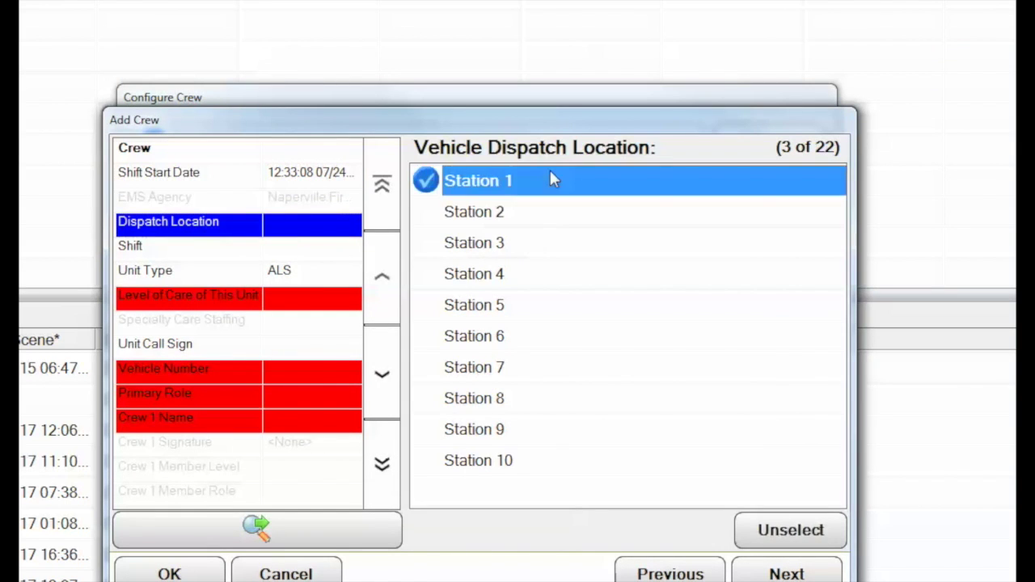
click(541, 184)
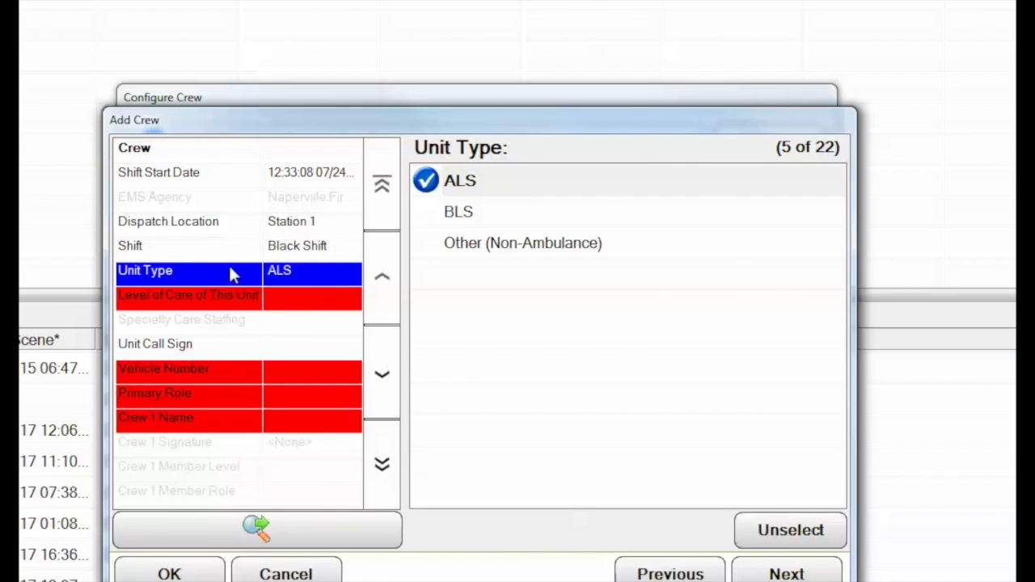
Set the unit's level of care to ALS-Paramedic, its call sign to M13 and its vehicle number to M13 Reserve.
click(243, 294)
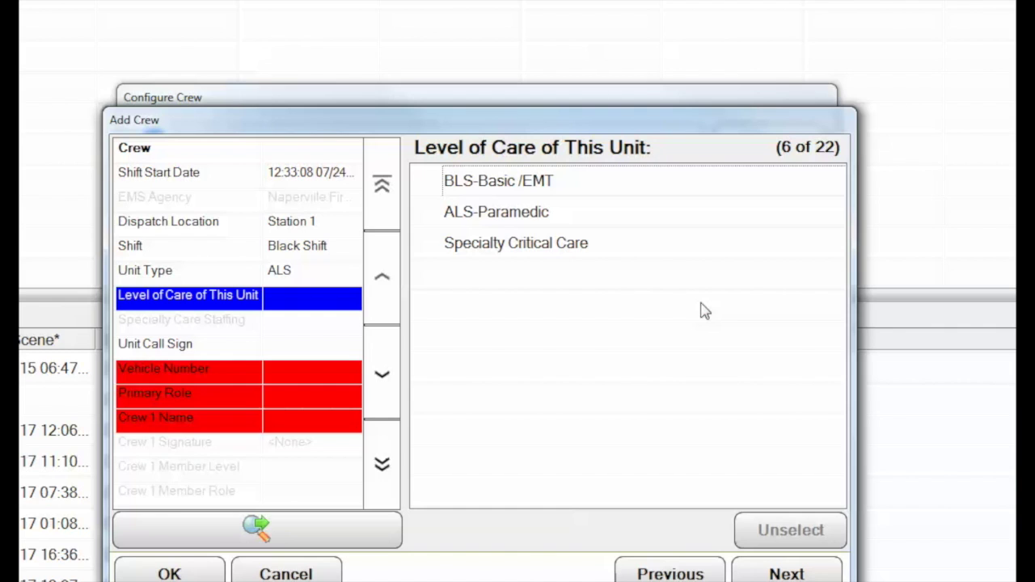
click(421, 223)
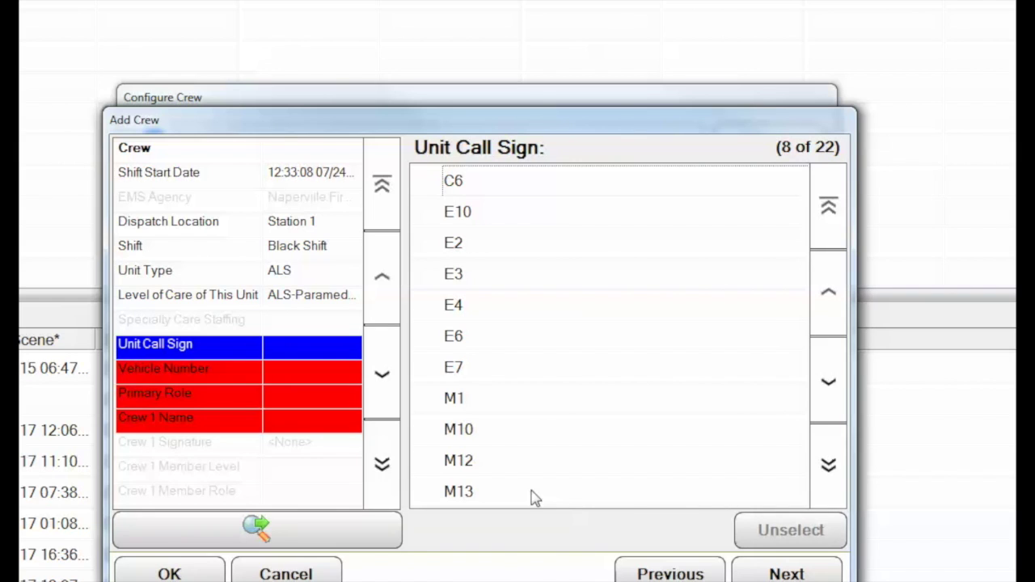
click(534, 496)
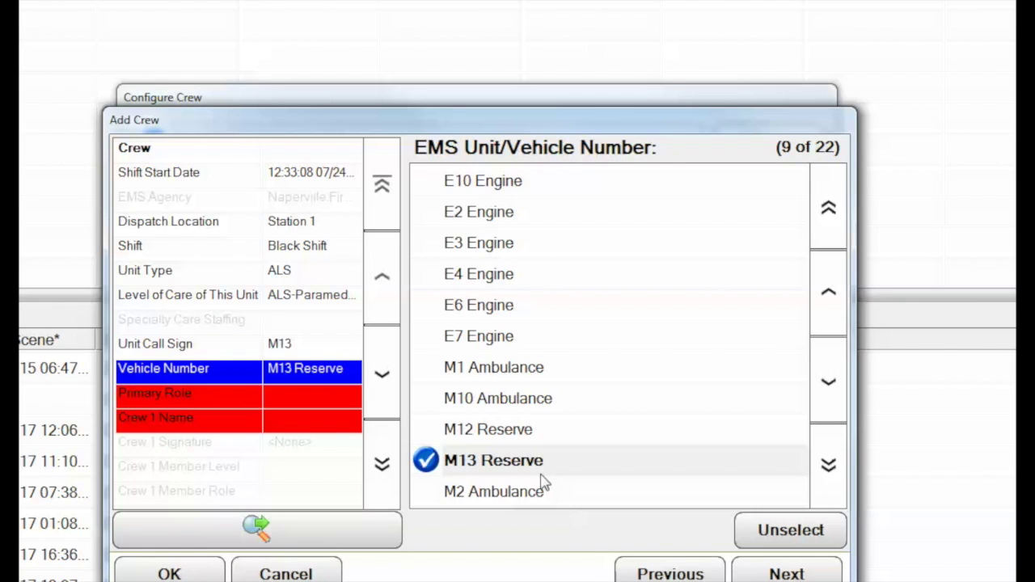
click(821, 486)
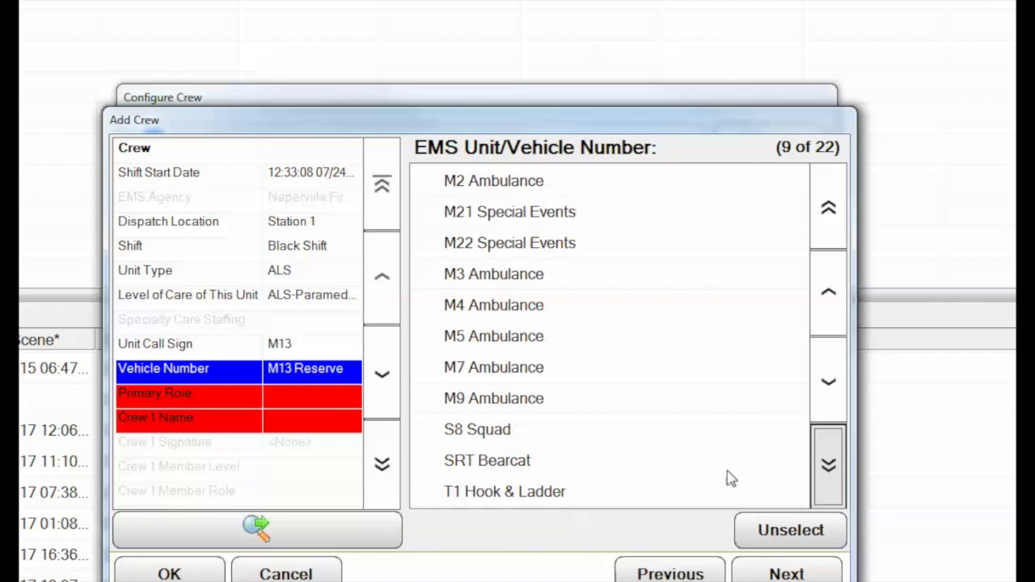
click(831, 188)
Complete the crew's primary role and Crew 1's name, signature and EMT-Paramedic member level.
click(310, 395)
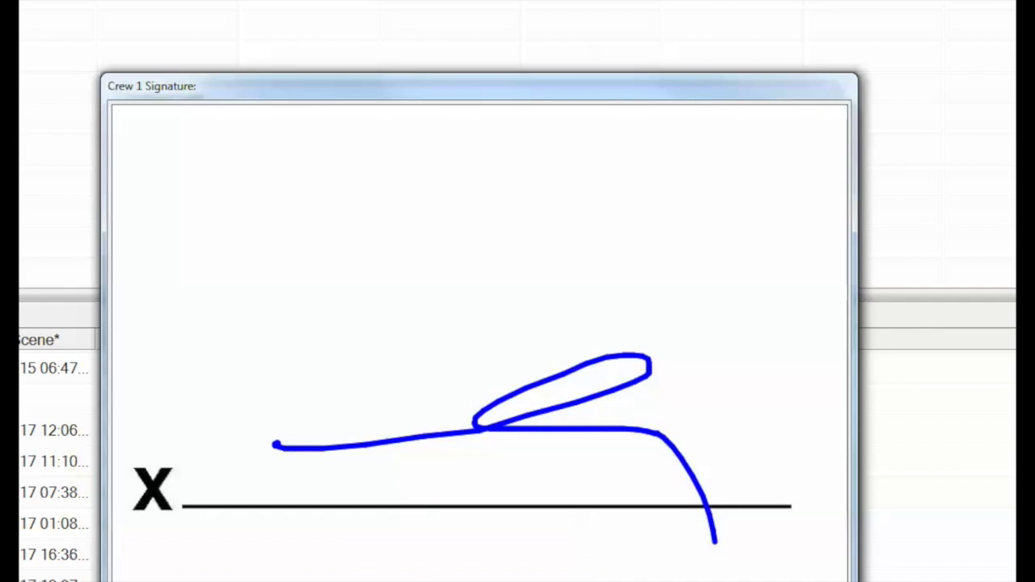
click(419, 579)
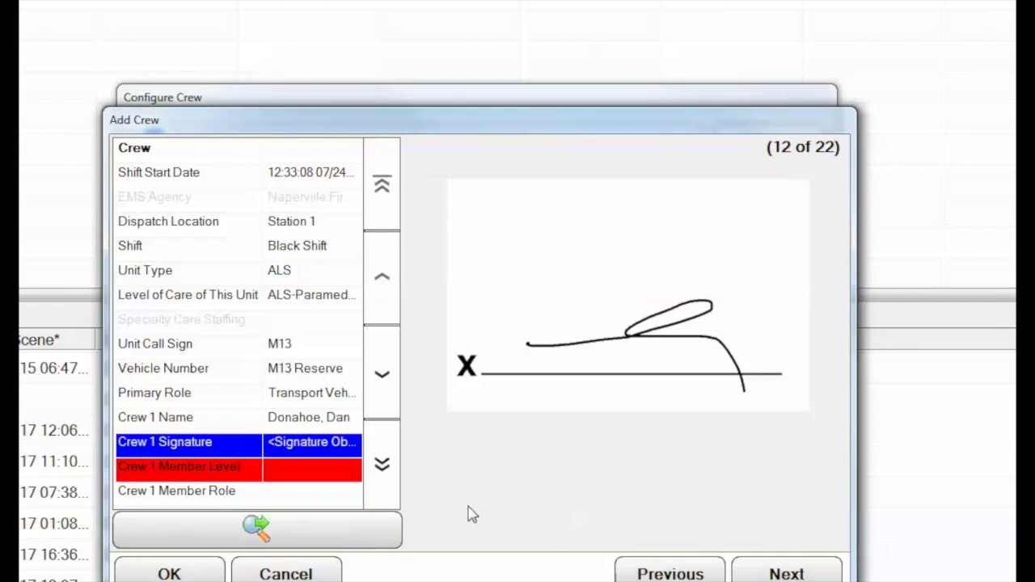
click(284, 471)
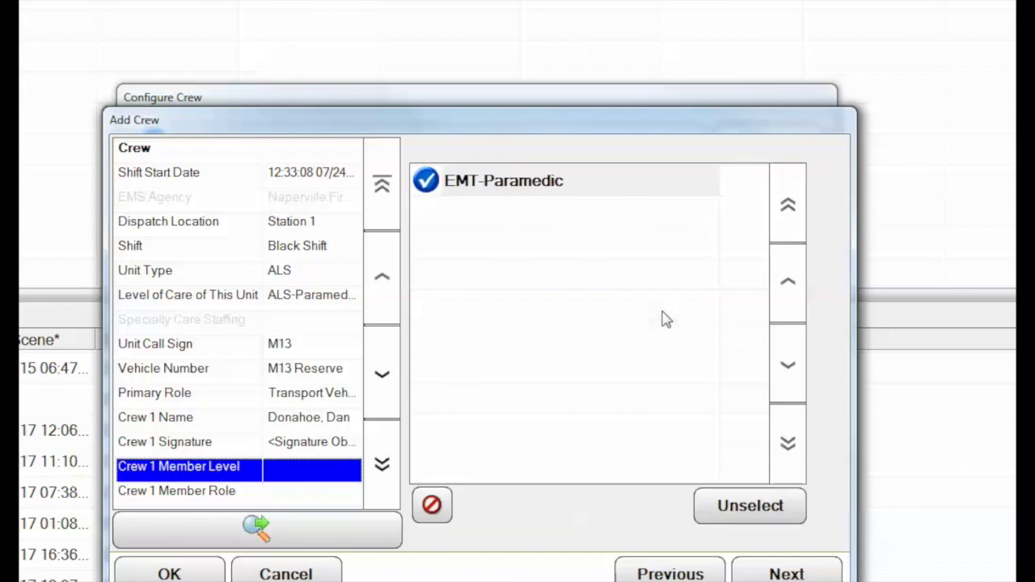
click(381, 461)
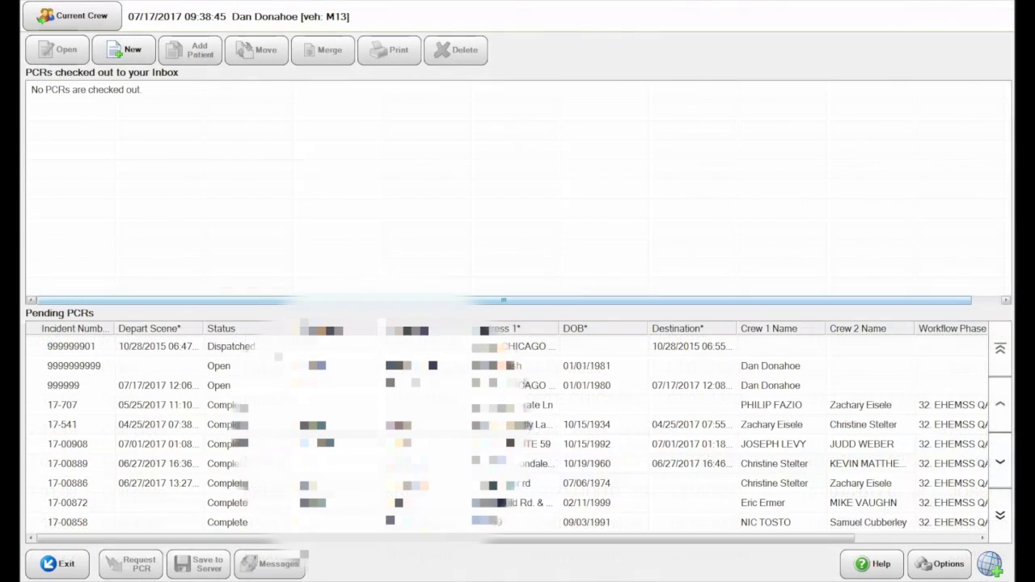
Check out the dispatched PCR from the pending list to the inbox, open it and go through its dispatch fields.
click(230, 346)
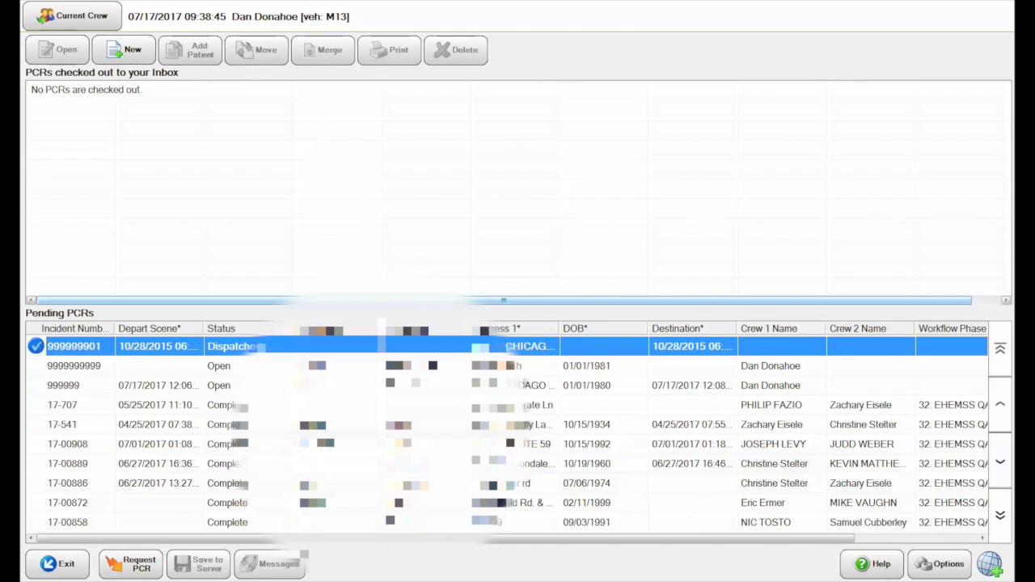
click(243, 110)
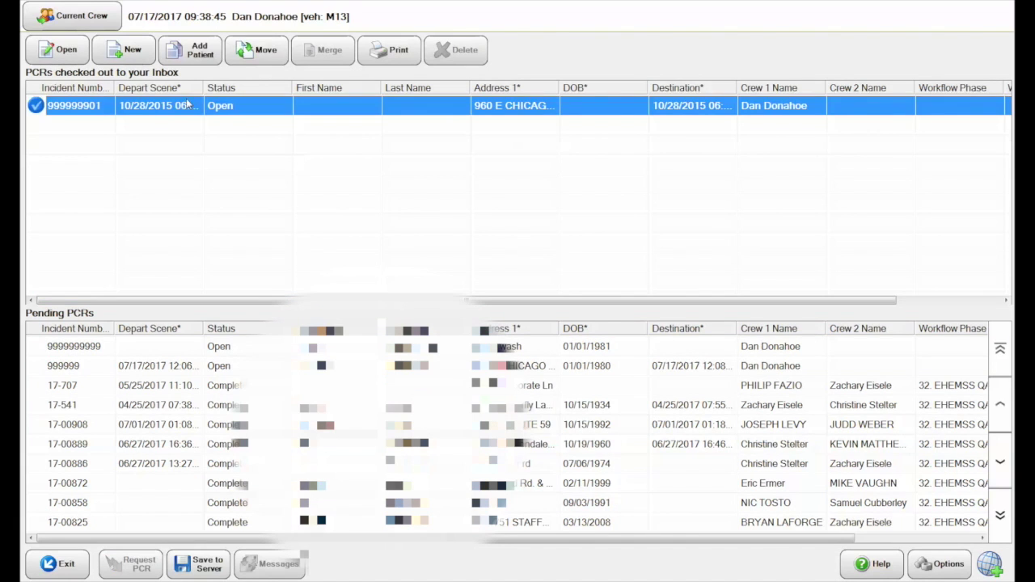
double_click(377, 103)
click(376, 93)
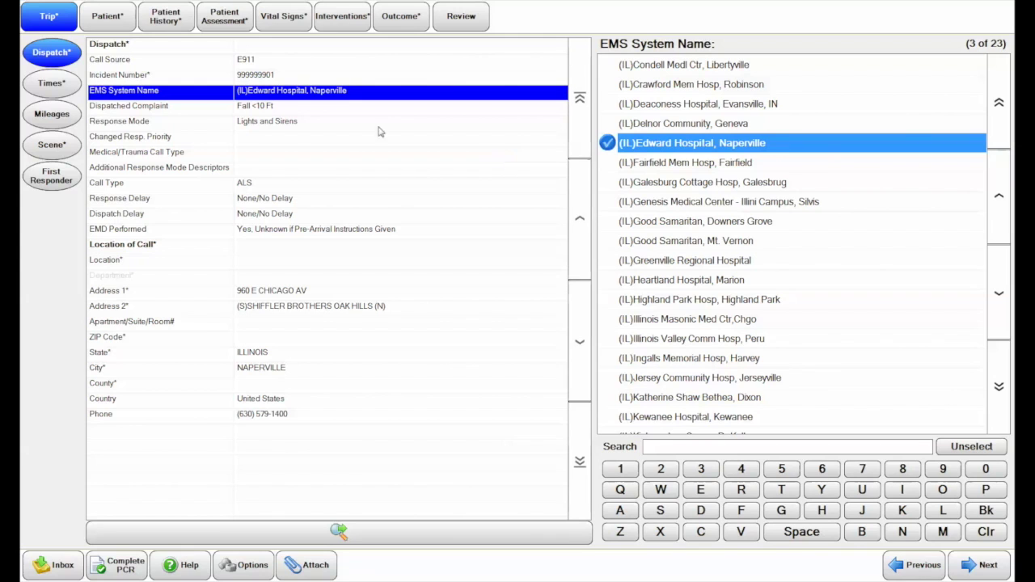
click(308, 123)
click(316, 154)
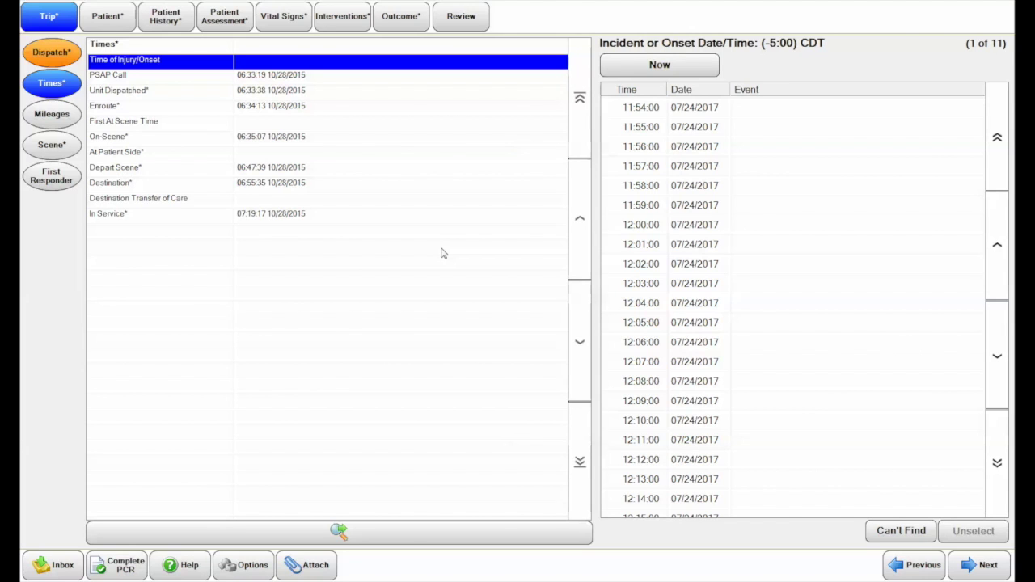
Set the time of injury to 11:51:00 on 07/24/2017 and stamp the current time for the subsequent trip events.
click(171, 78)
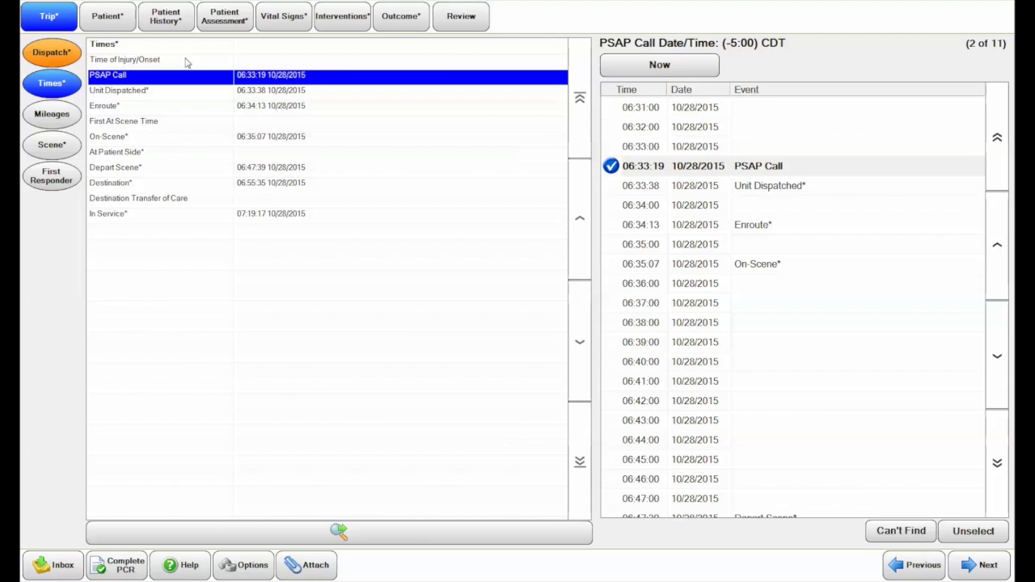
click(186, 63)
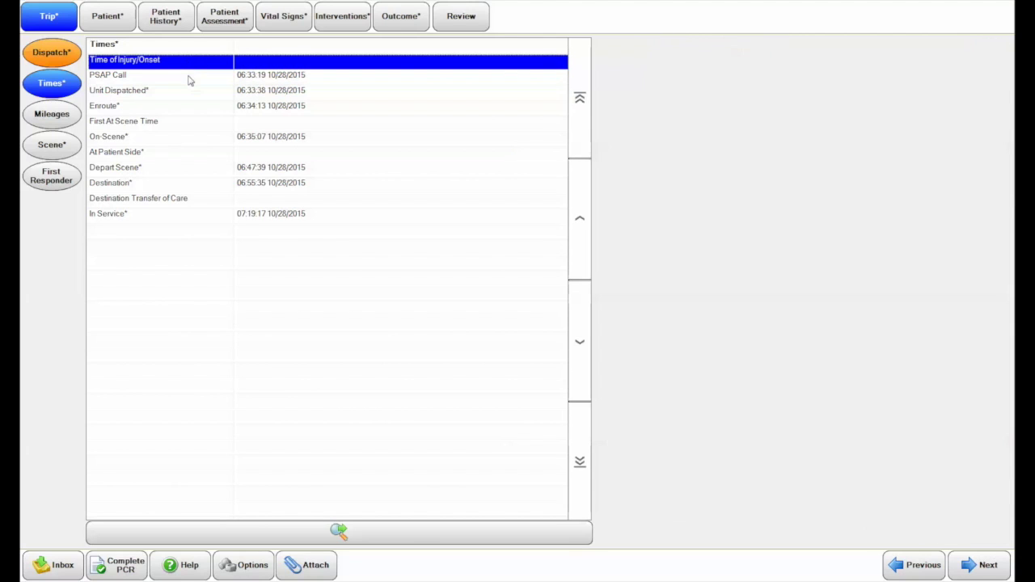
click(189, 78)
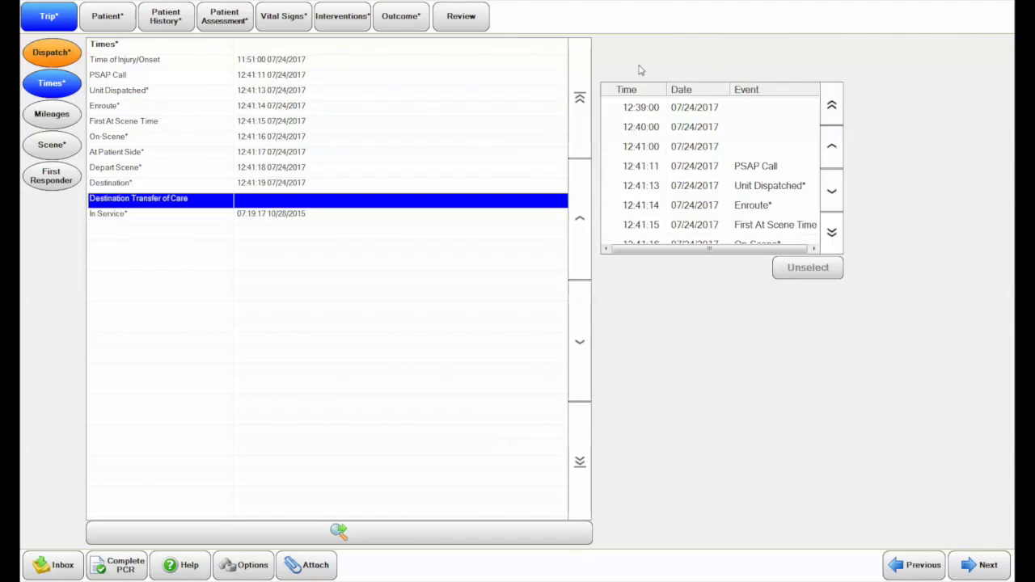
click(639, 69)
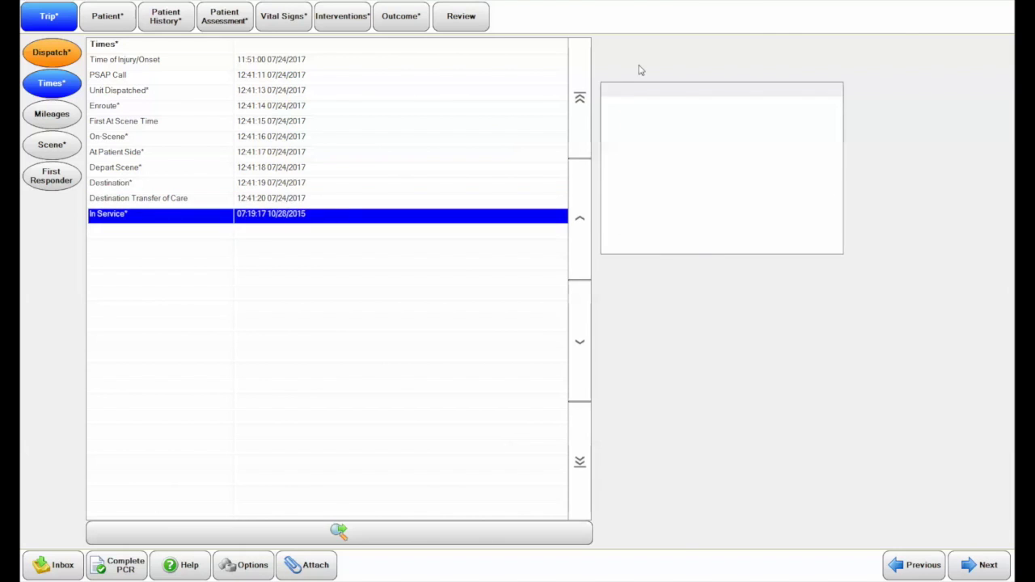
click(186, 199)
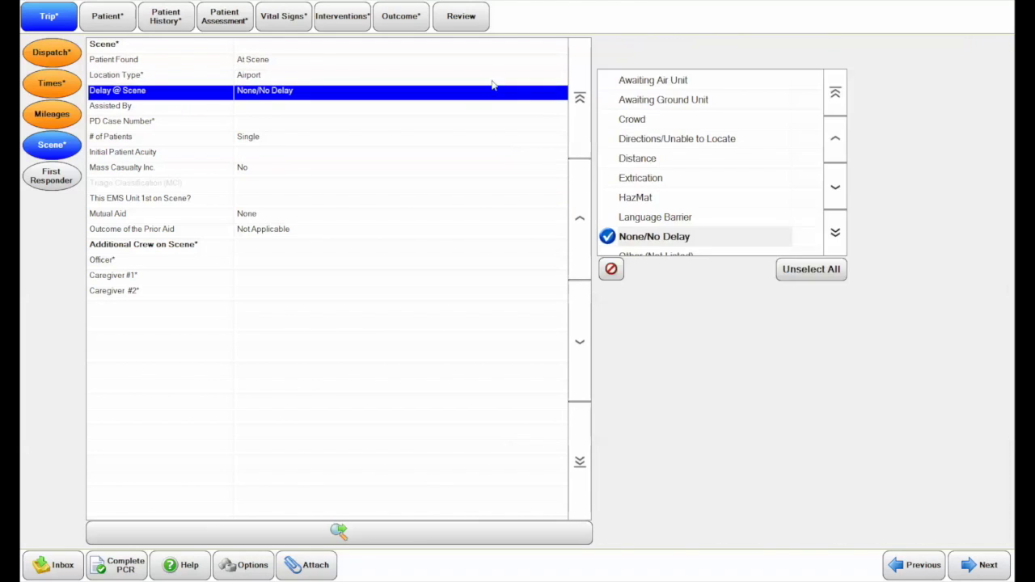
Record Other EMS as the assisting party at the scene and check the PD case number and number of patients.
click(254, 109)
click(607, 90)
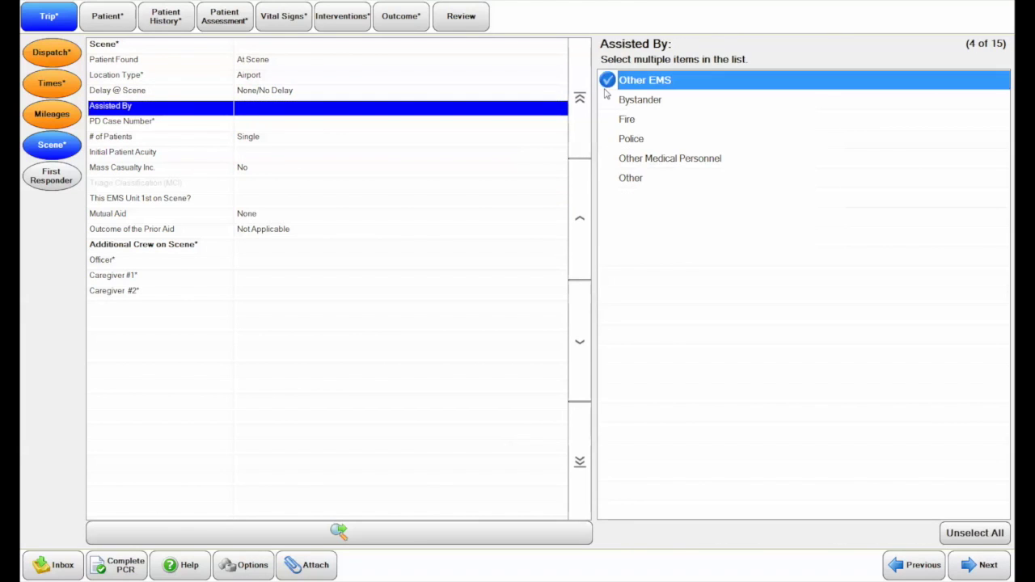
click(300, 126)
click(300, 138)
Set the initial patient acuity to Lower Acuity (Green) and mark this EMS unit as first on scene.
click(299, 153)
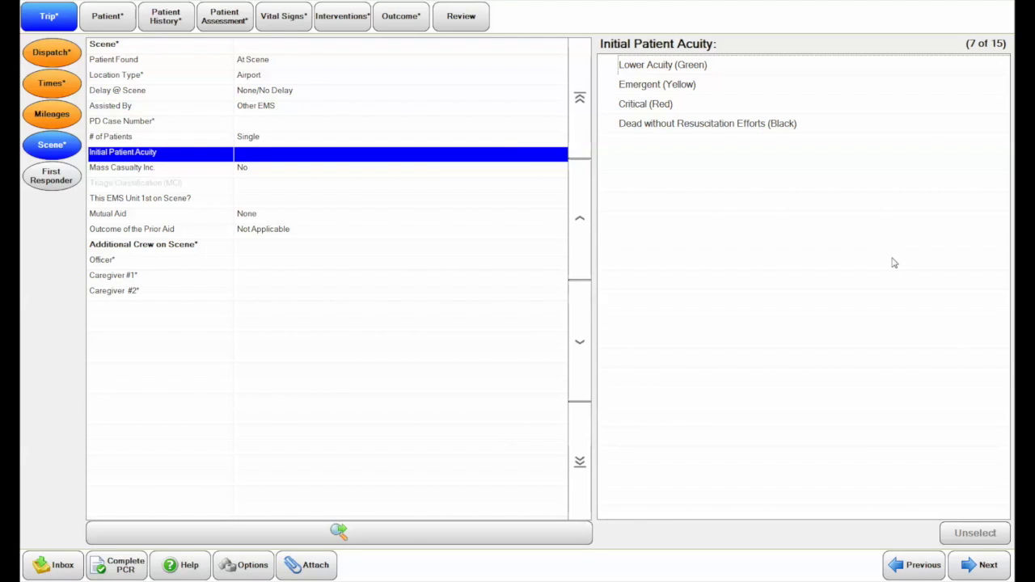
click(662, 65)
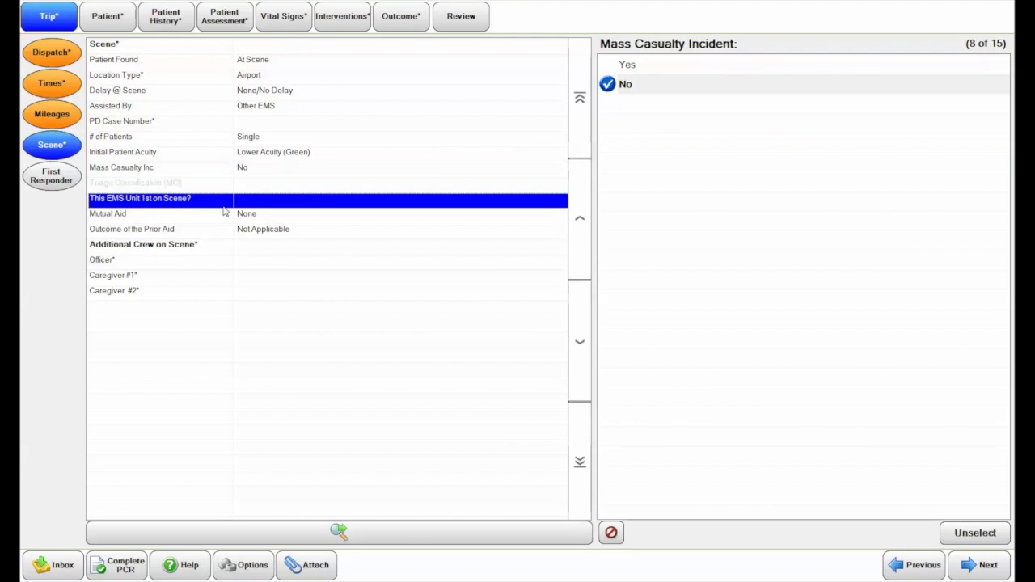
click(223, 202)
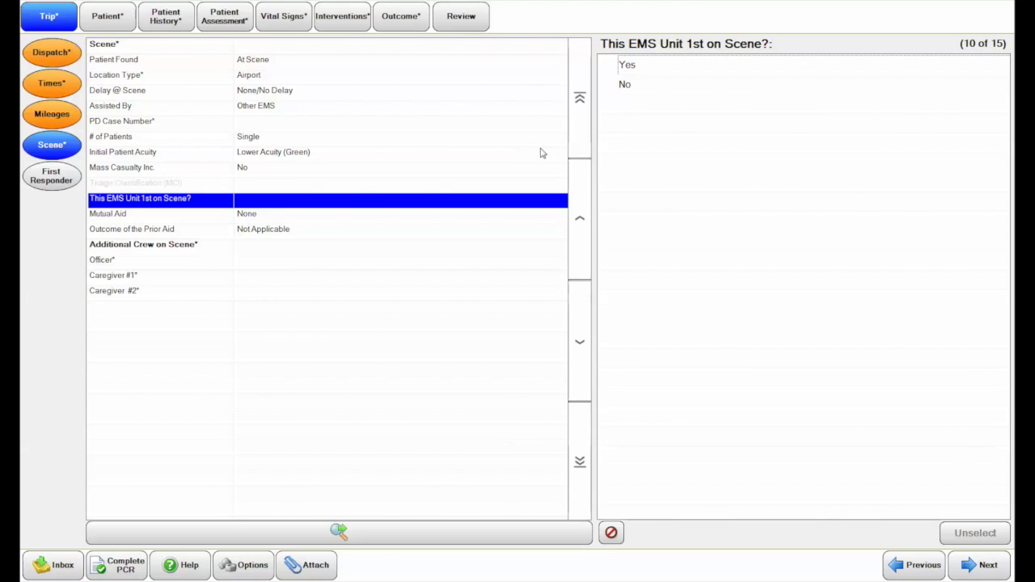
click(681, 73)
Look through the officer and caregiver fields for additional crew on scene.
click(270, 265)
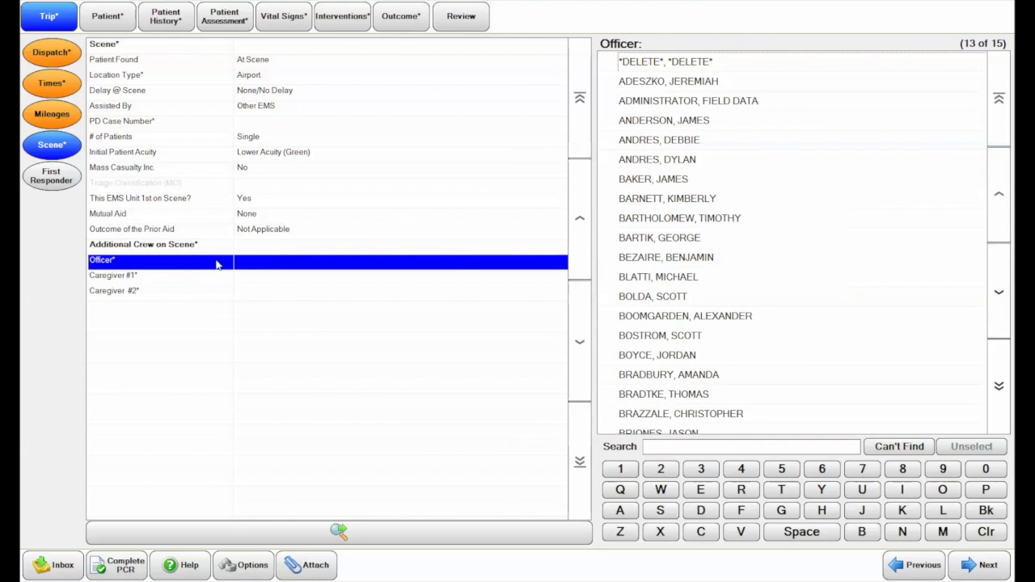
click(158, 277)
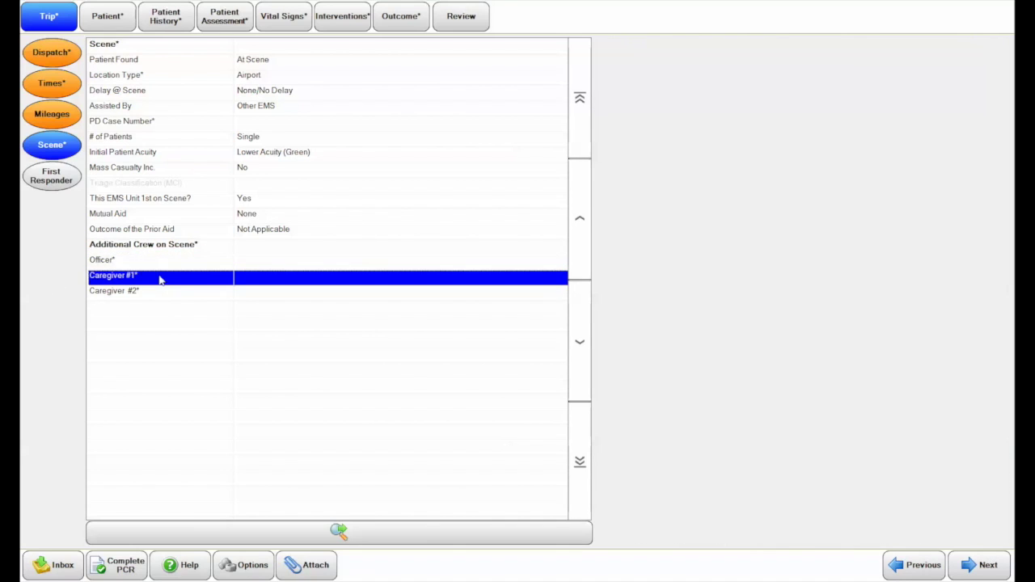
click(176, 292)
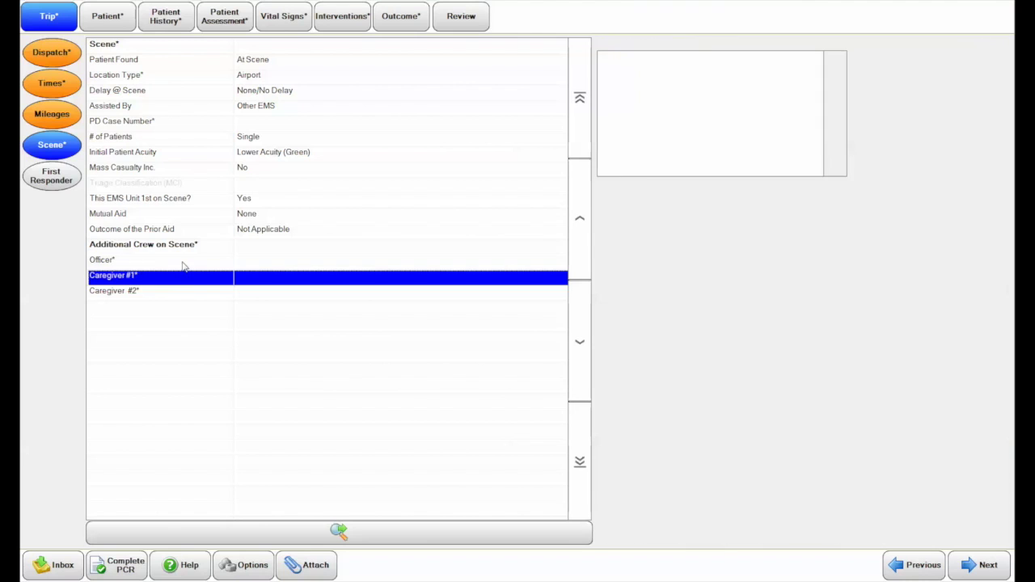
click(182, 262)
click(184, 276)
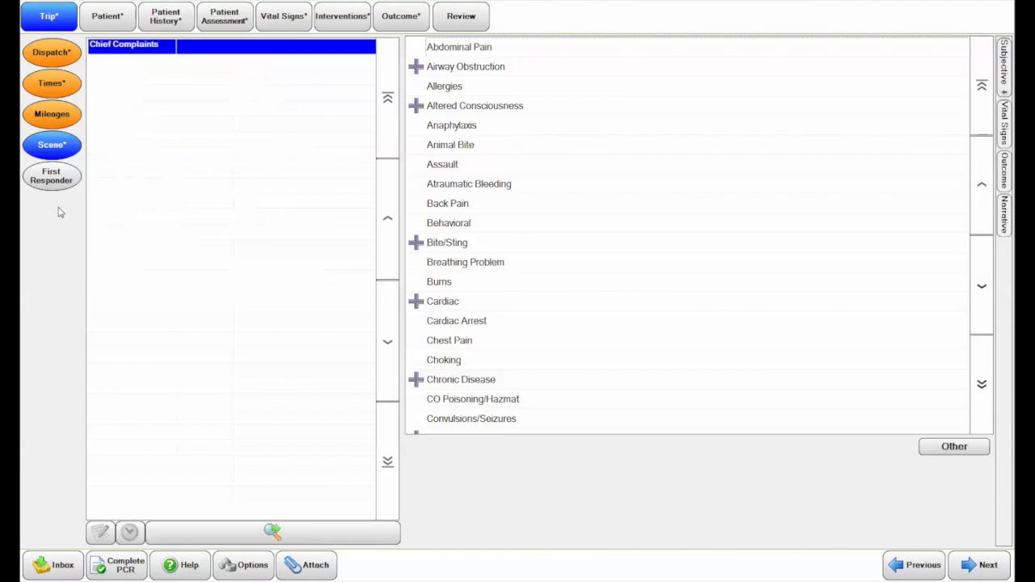
Open the trip's First Responder page and view its Vital Signs and Outcome sections.
click(53, 177)
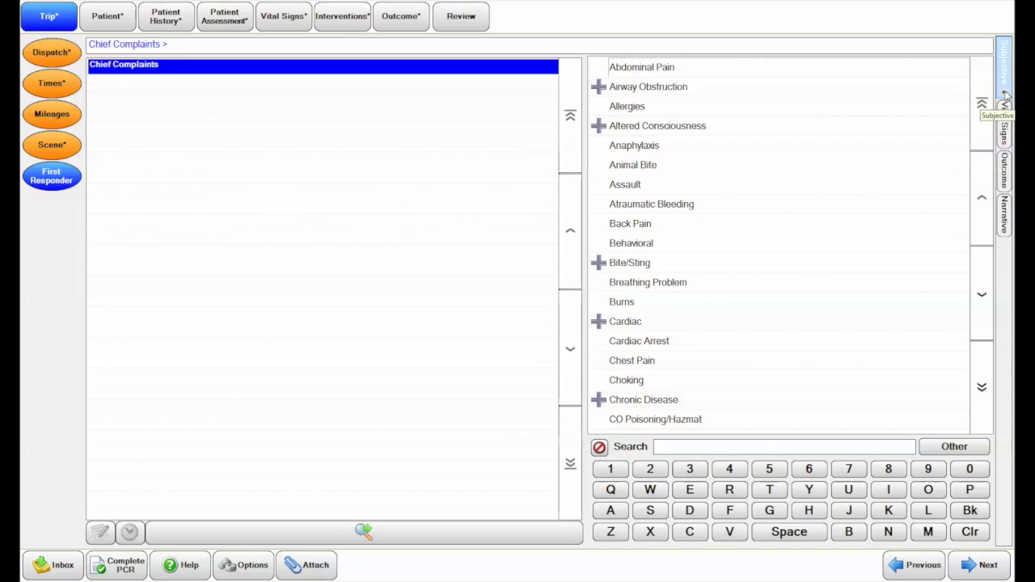
mouse_move(1006, 95)
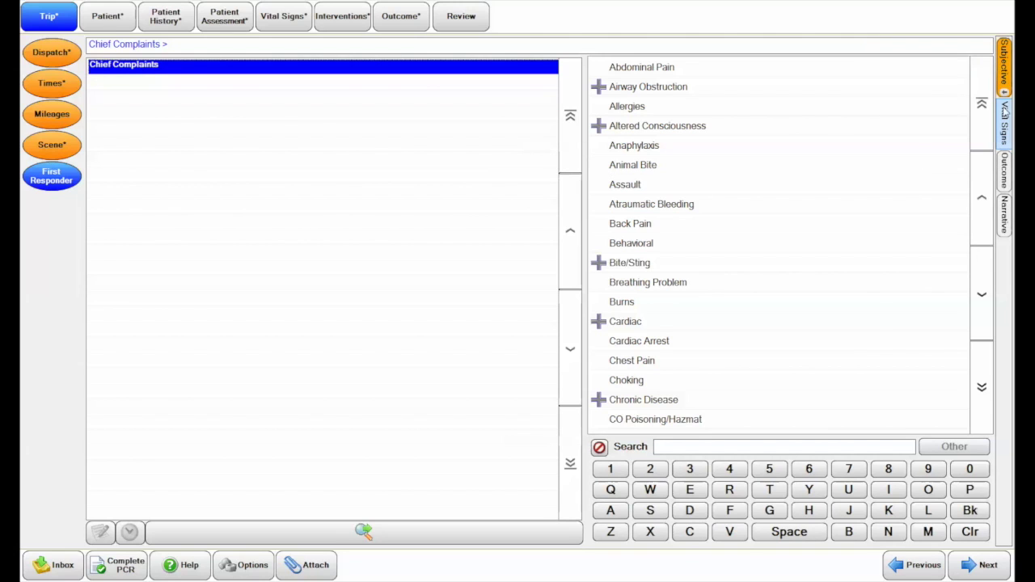
click(1005, 117)
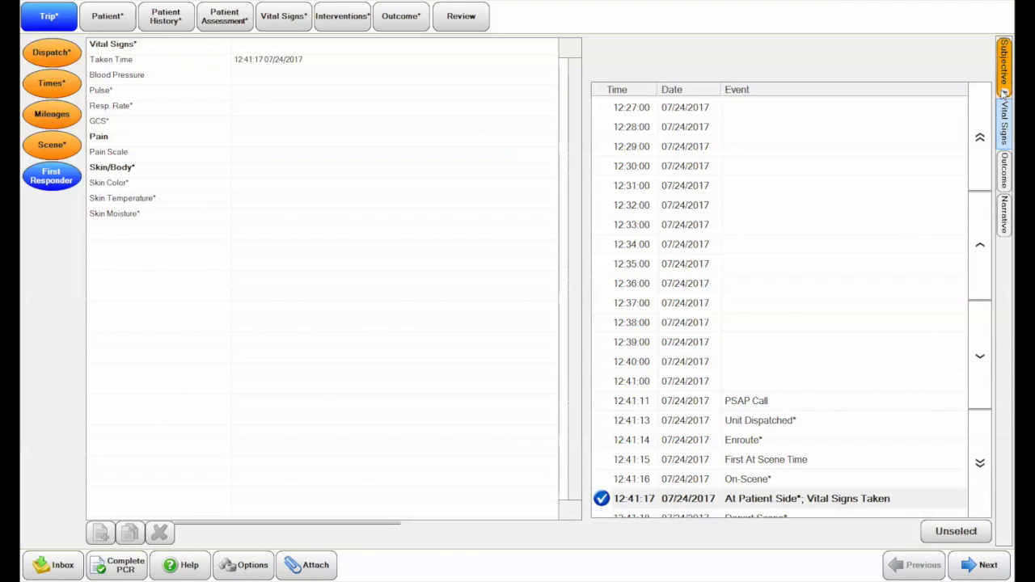
click(1003, 171)
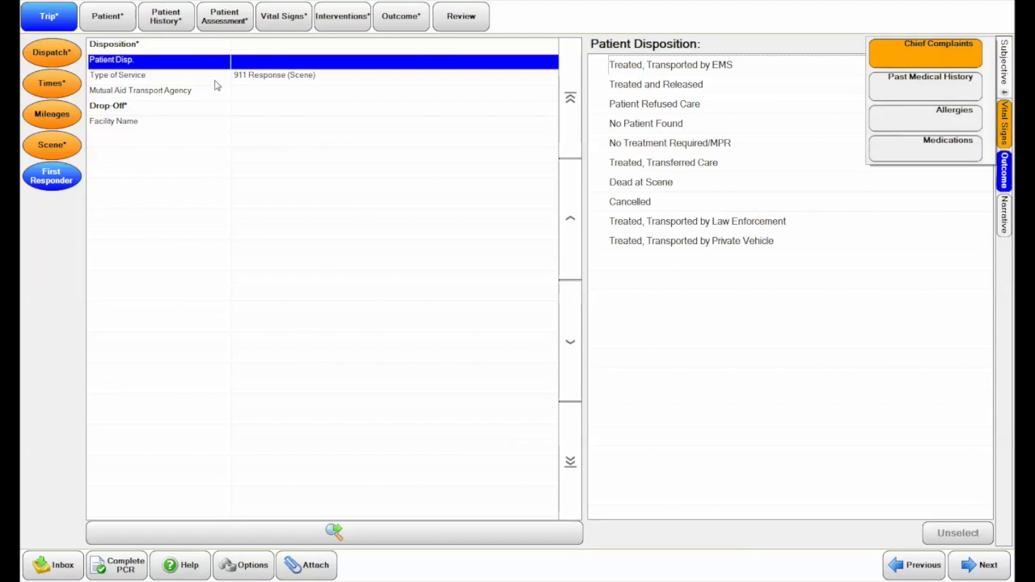
Record Abdominal Pain as the primary chief complaint in the first responder's subjective findings.
click(919, 53)
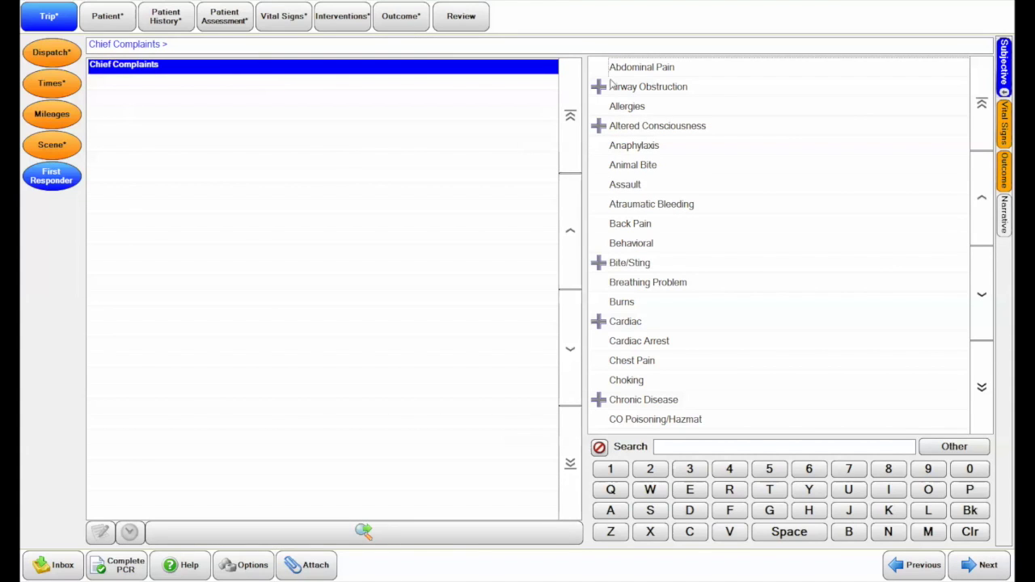
click(626, 72)
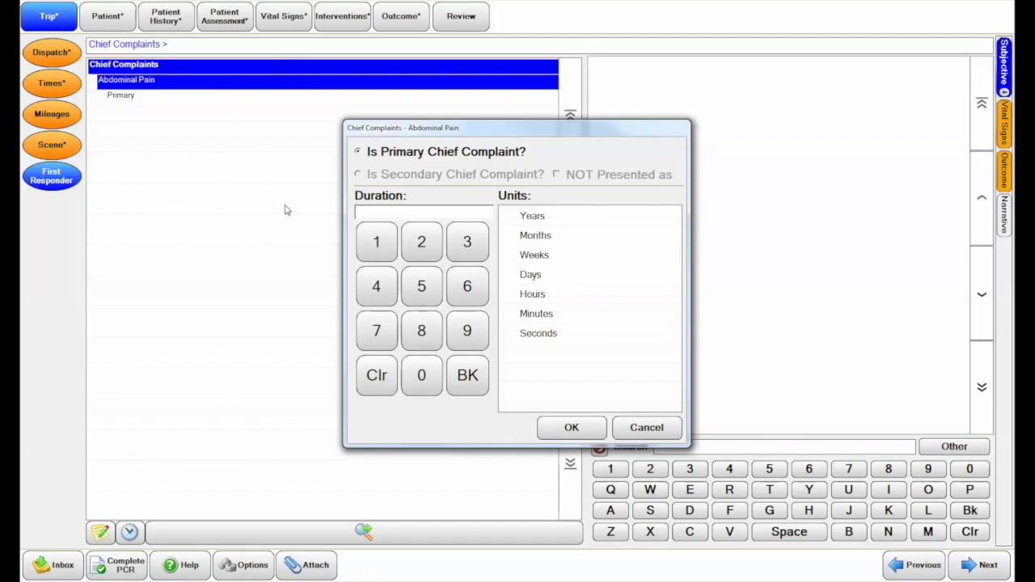
click(575, 435)
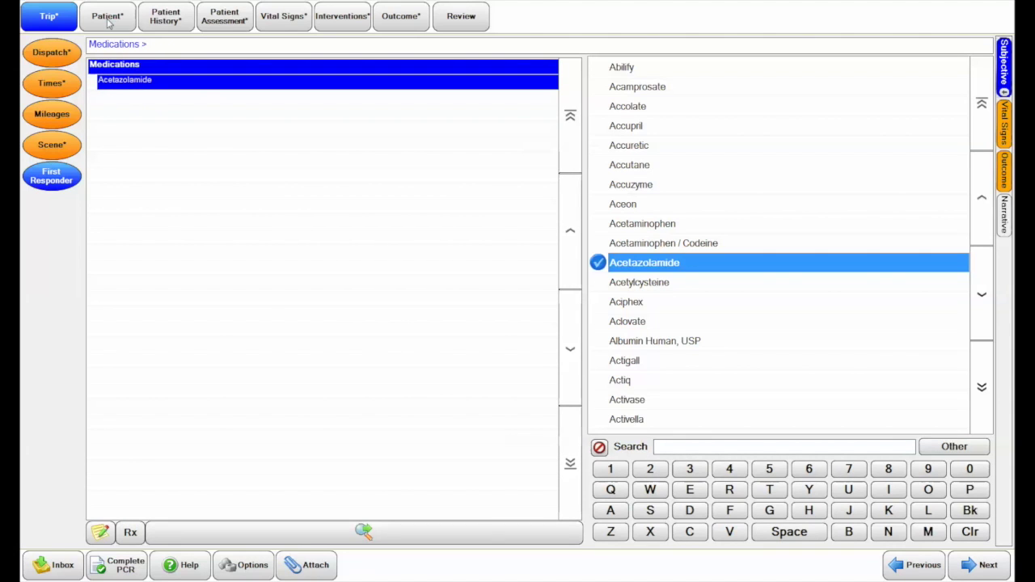
Mark the patient's first and last name as Unable to Complete and open the service area residency field.
click(109, 21)
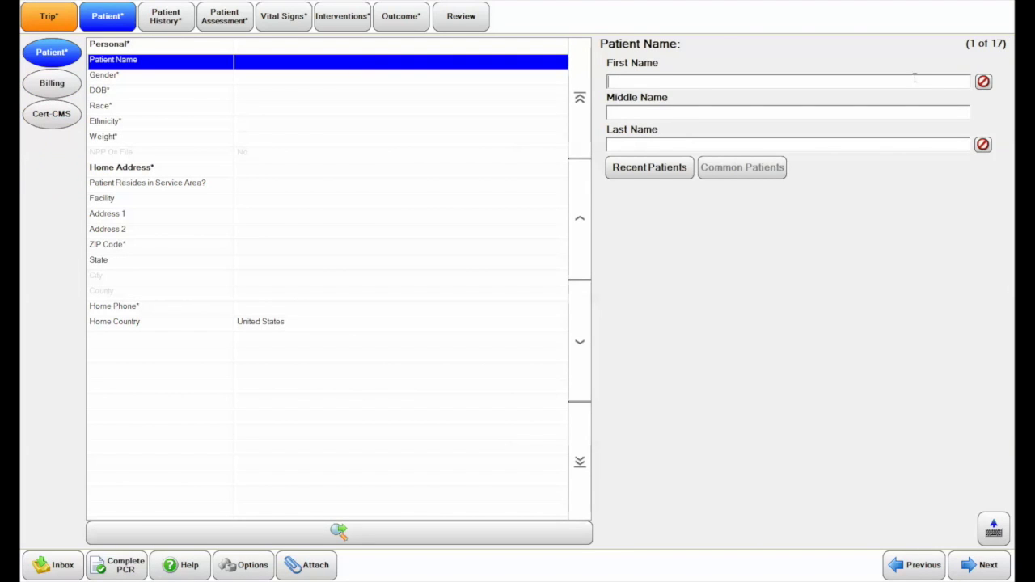
click(983, 83)
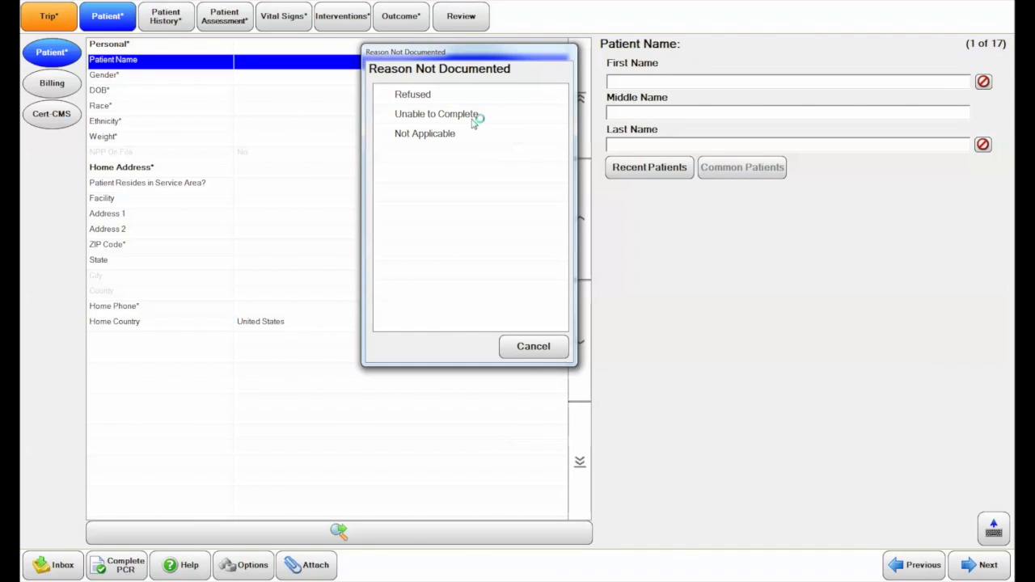
click(520, 113)
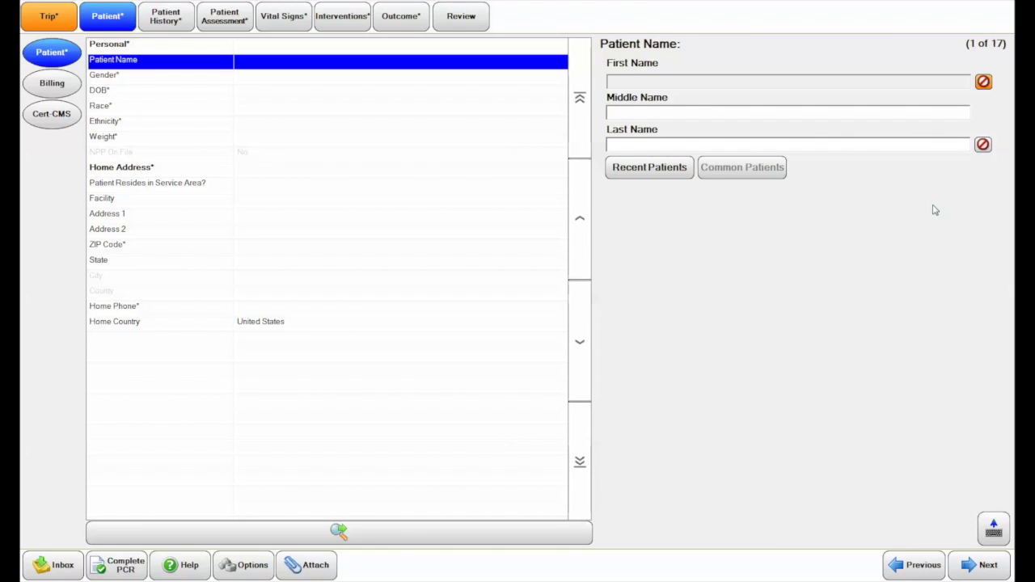
click(982, 145)
click(341, 184)
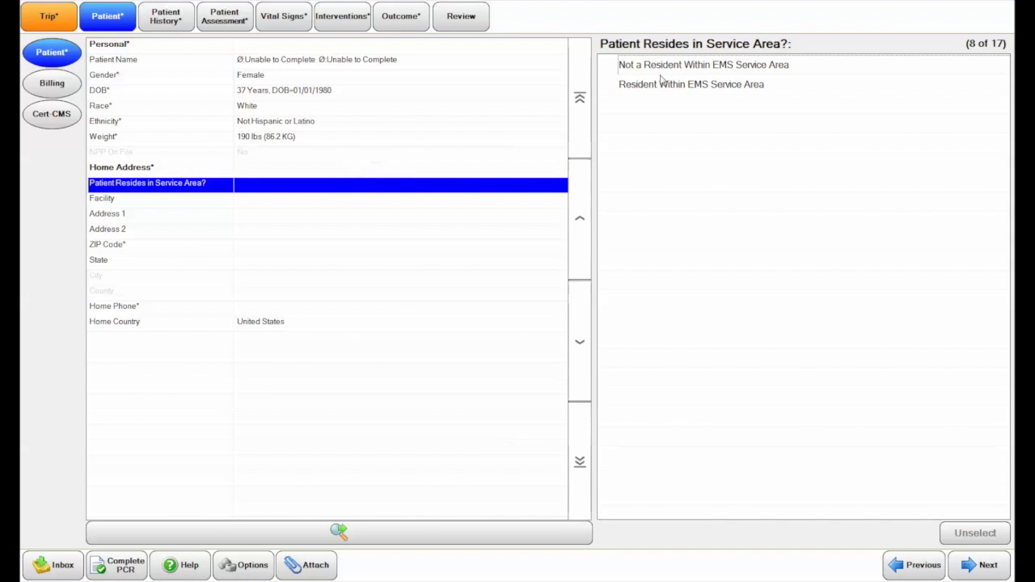
Look through the patient's cause of injury and past history, and search the medication list for "human" and "ace".
click(166, 16)
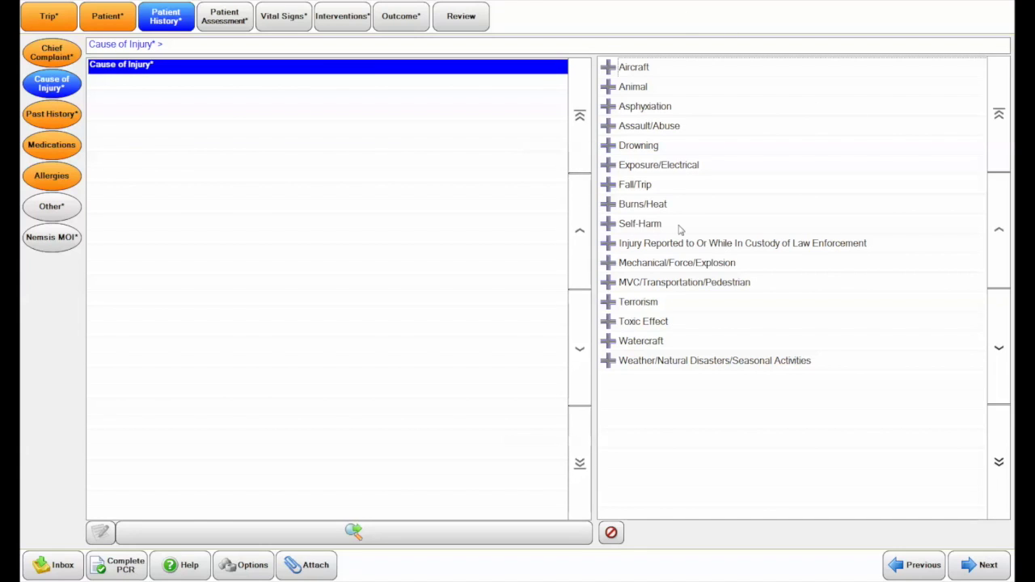
click(69, 118)
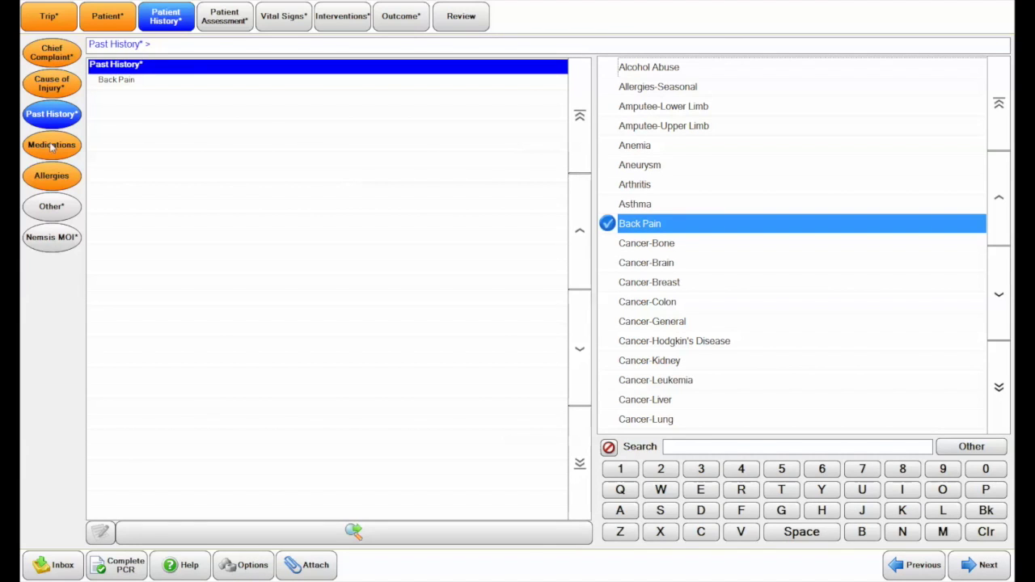
click(51, 145)
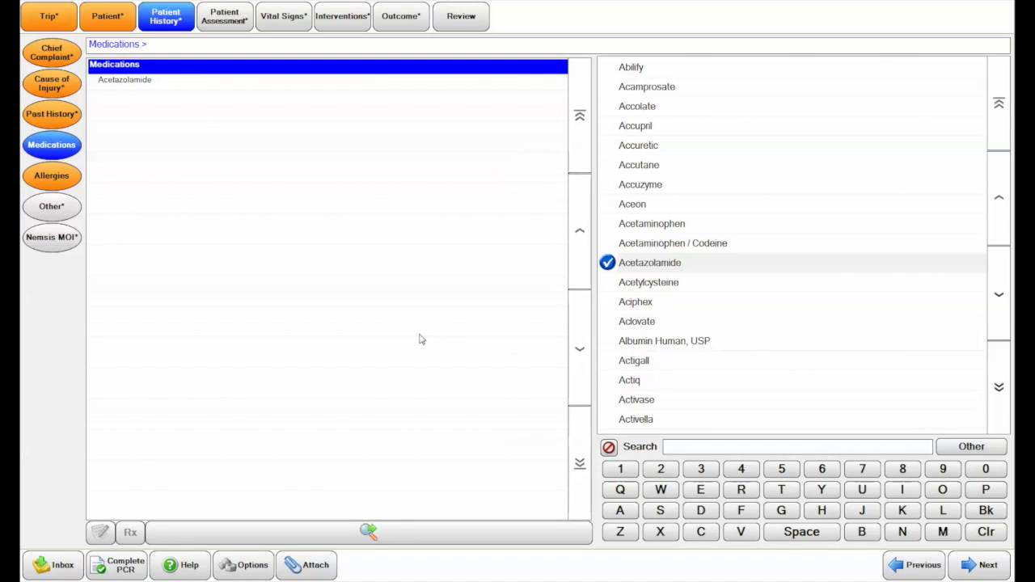
text(human)
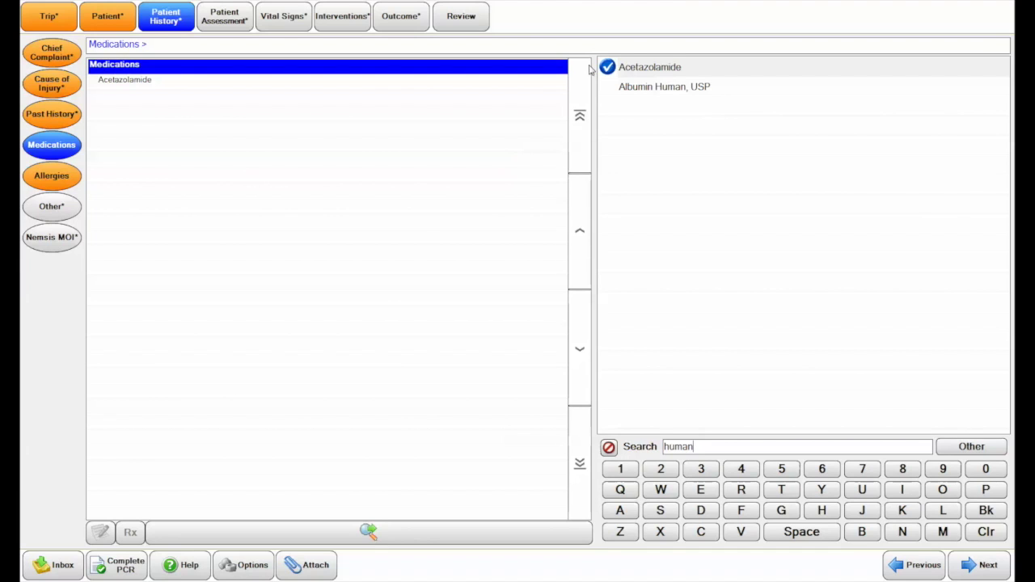
key(BackSpace)
key(BackSpace)
key(BackSpace)
key(BackSpace)
key(BackSpace)
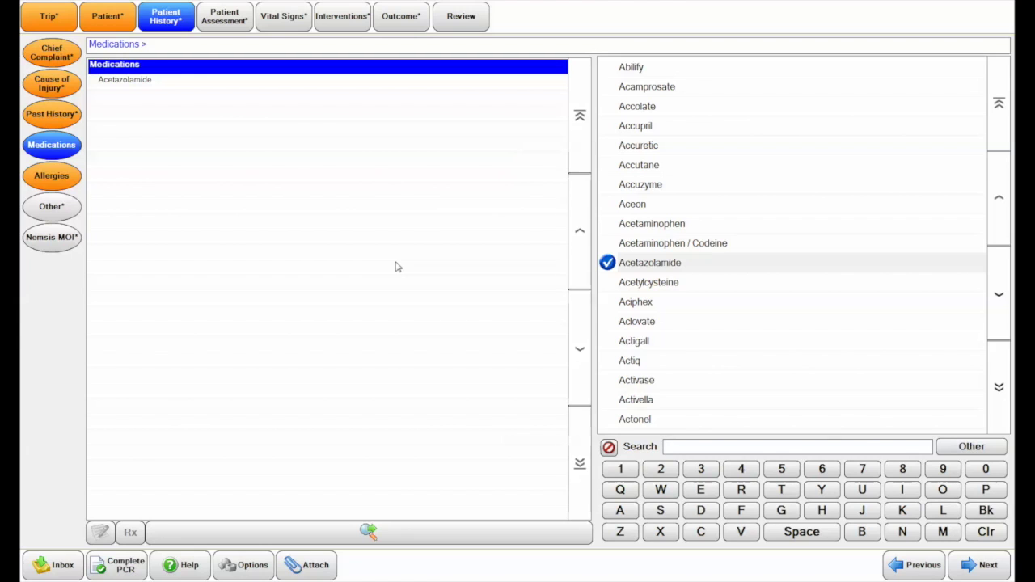
text(ace)
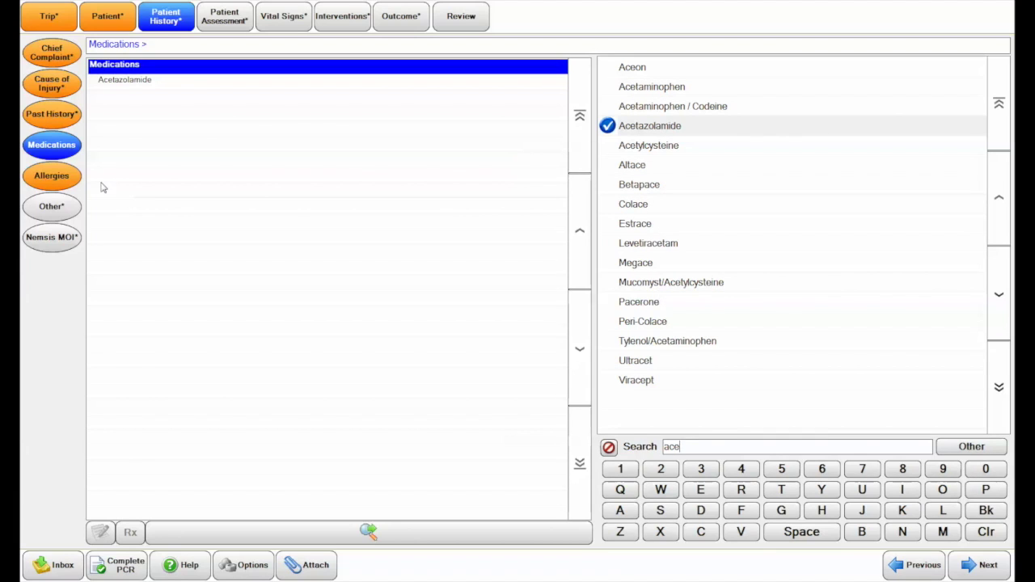
Mark the patient's allergies as NKA and the assessment's circulation findings as WNL.
click(57, 173)
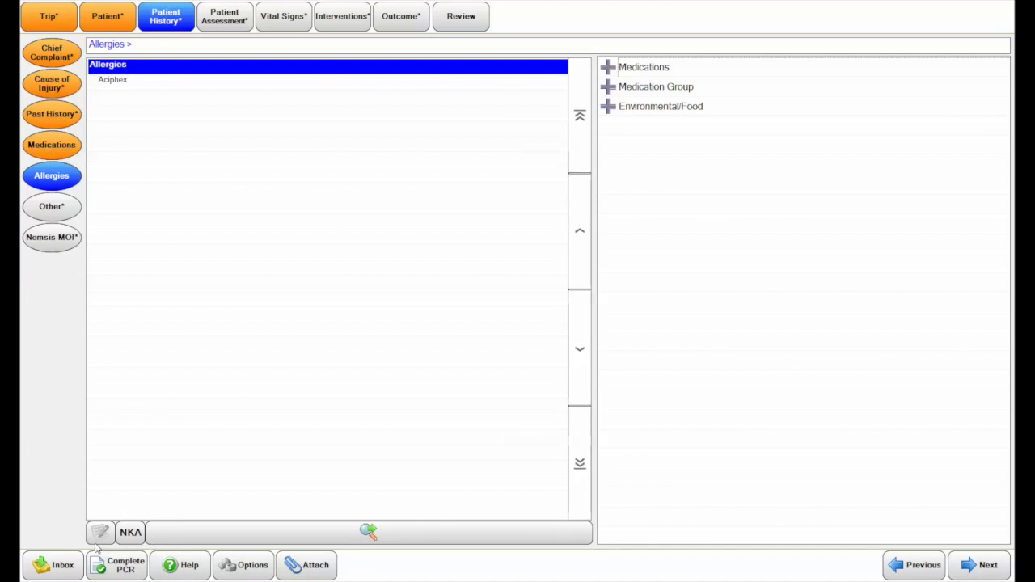
click(130, 532)
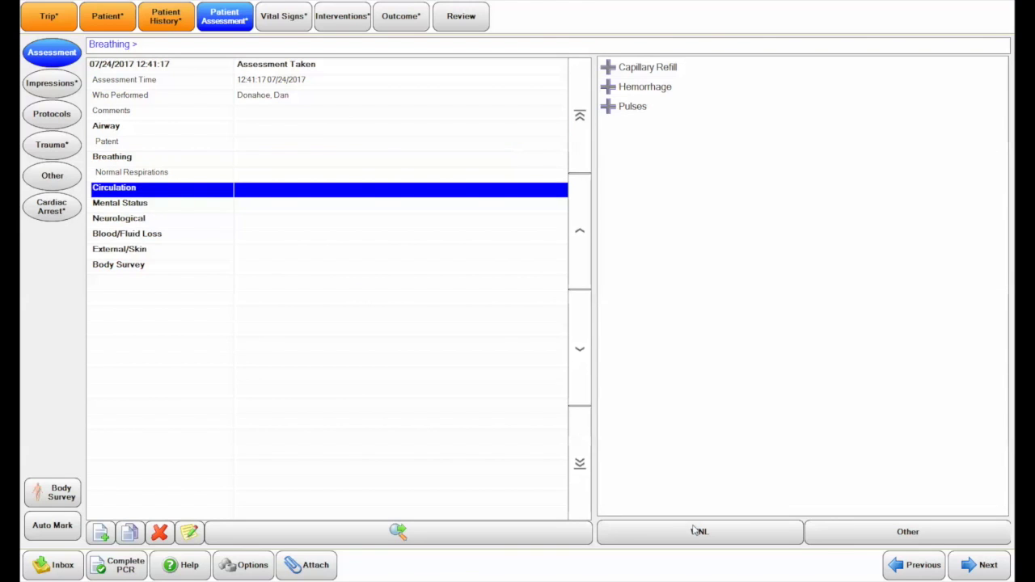
click(693, 530)
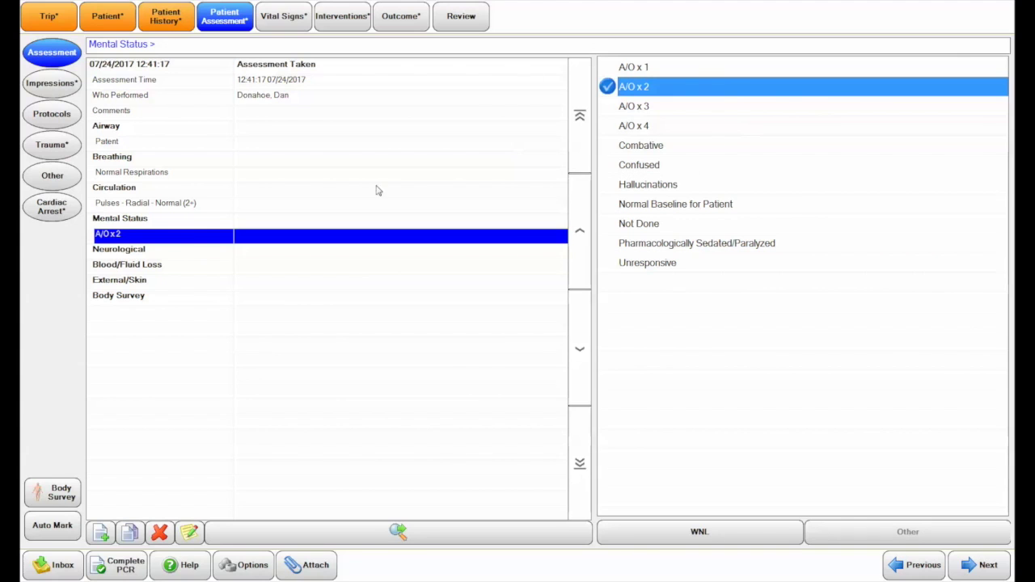
Add the Abdominal Pain protocol to the patient assessment and open its Age Category field.
click(52, 117)
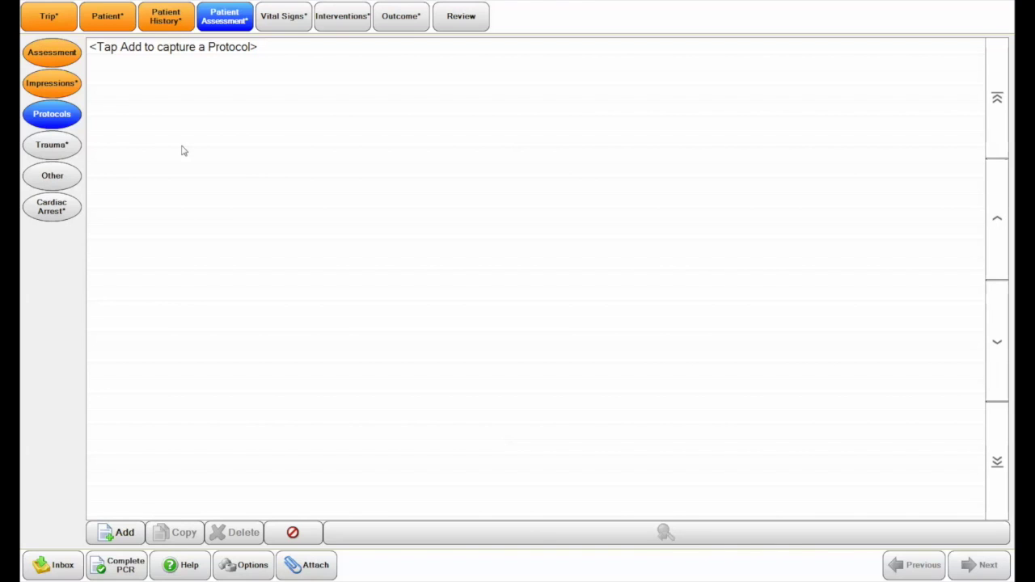
click(293, 532)
click(445, 234)
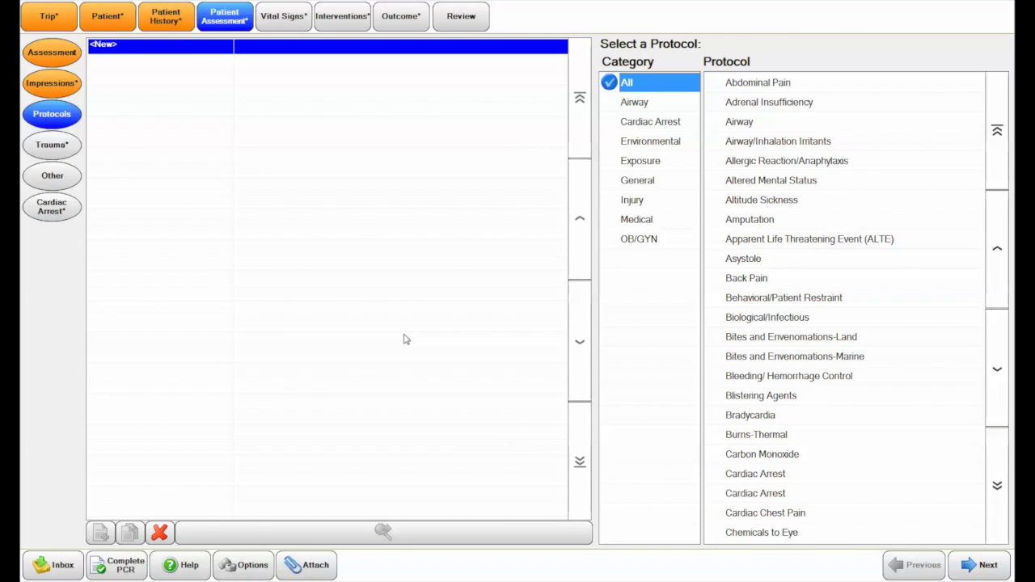
click(743, 84)
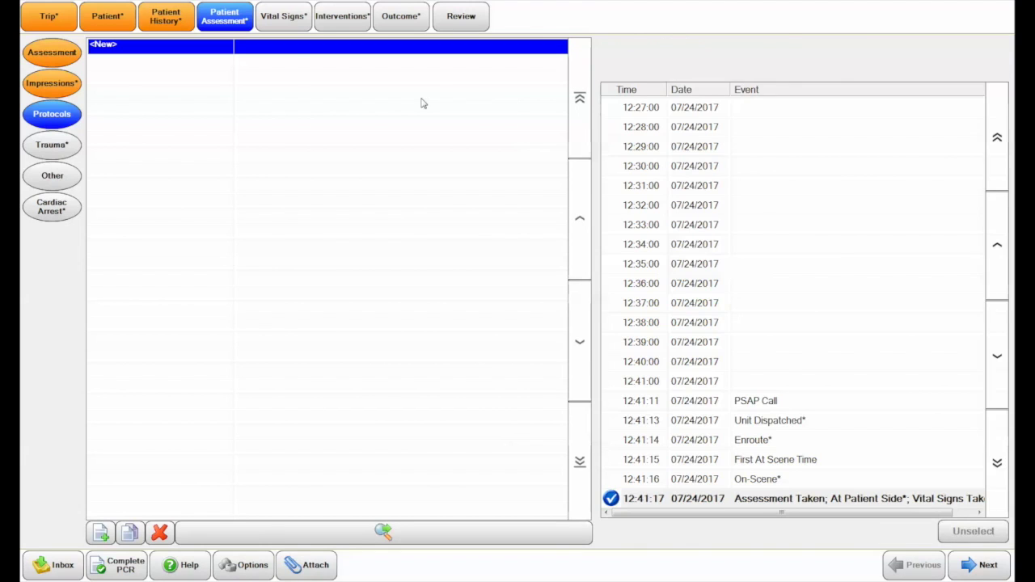
click(152, 79)
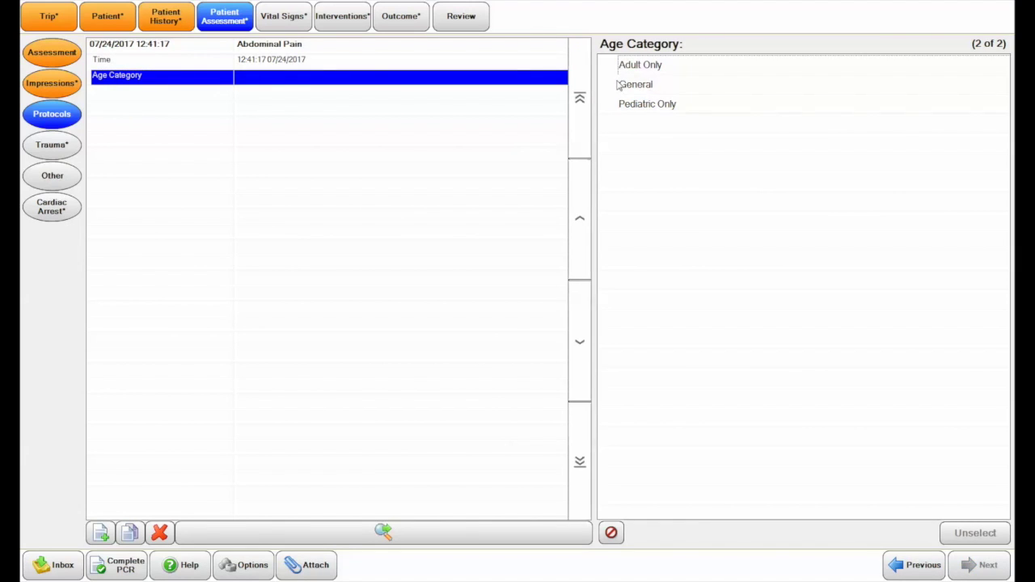
Mark ETOH/Drug Usage as not documented in the other objective info and set Cardiac Arrest to No.
click(52, 175)
click(286, 94)
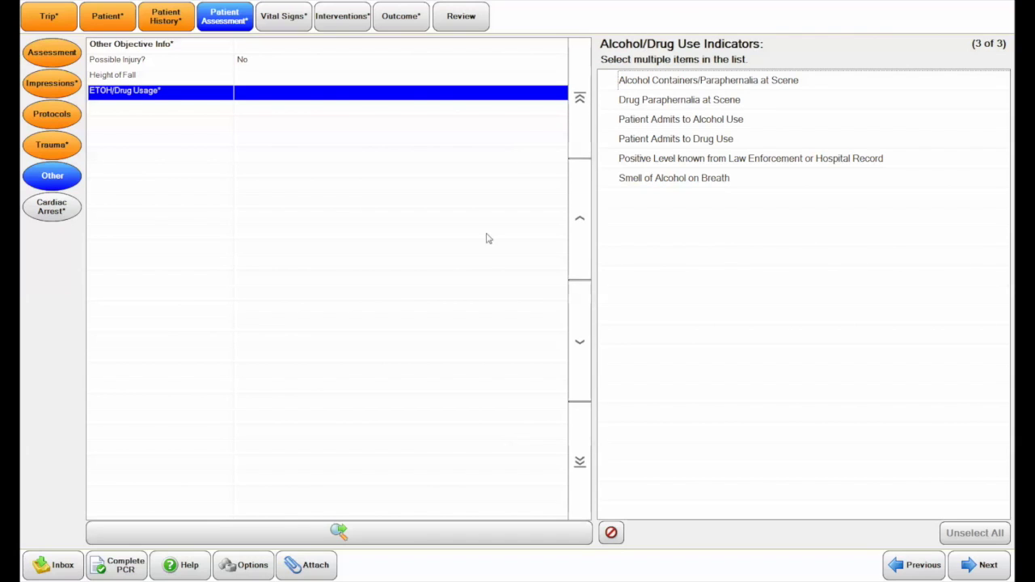
click(616, 530)
click(52, 206)
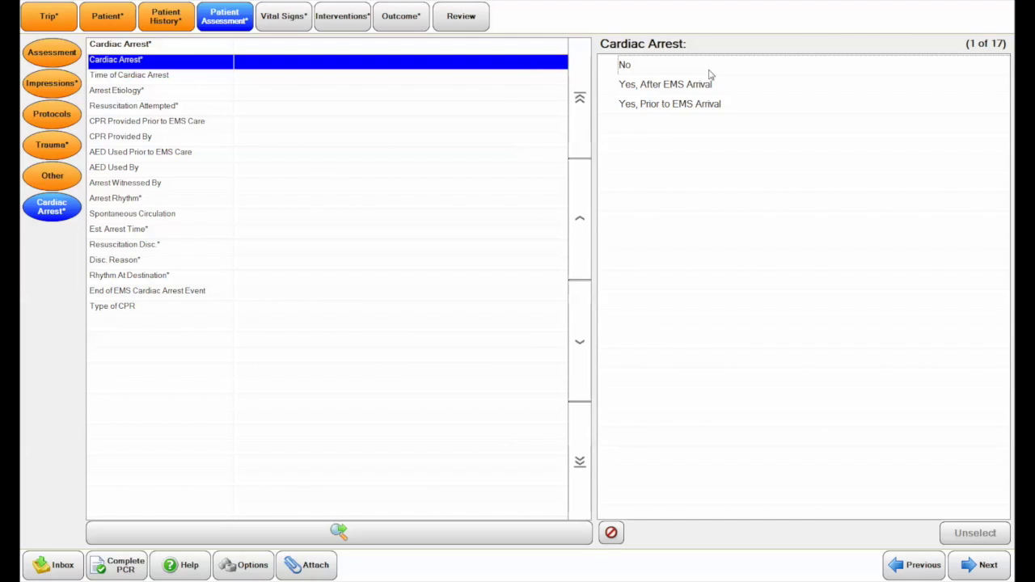
click(672, 69)
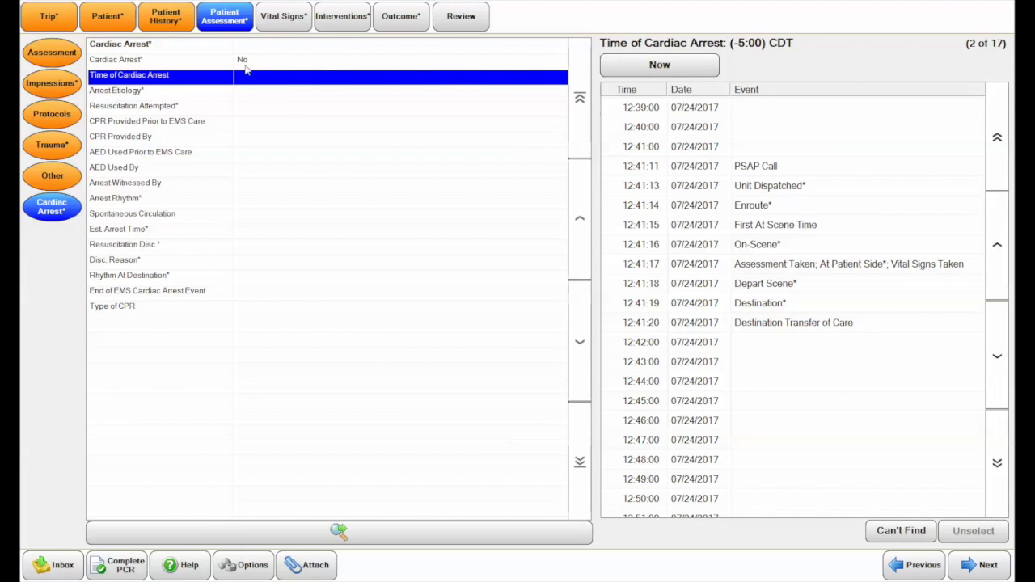
In the 12:41:17 vital signs entry, set Method of Interpretation to Manual Interpretation, EKG Type to 4 Lead and Stroke Scale Type to Cincinnati.
click(281, 18)
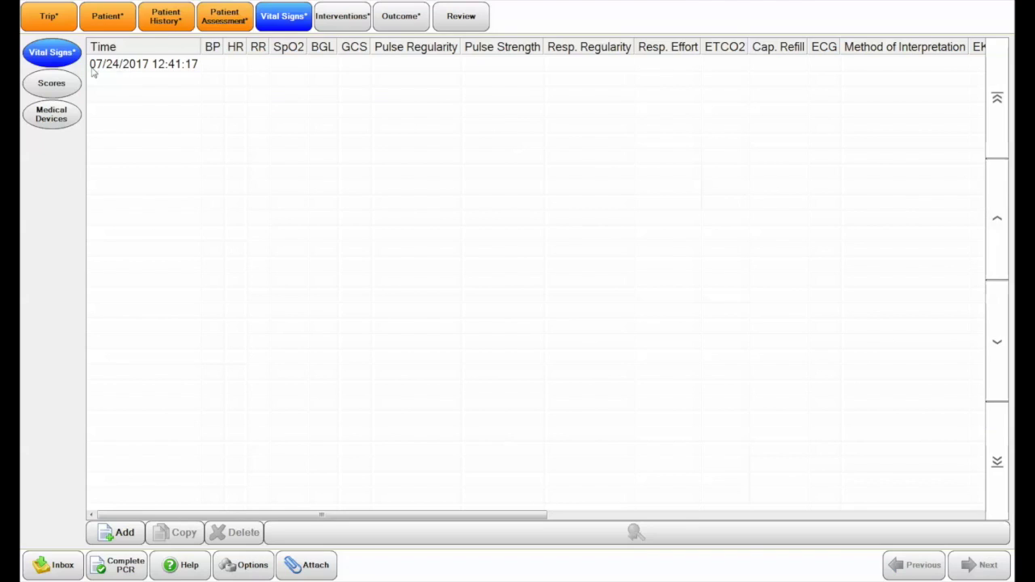
double_click(164, 66)
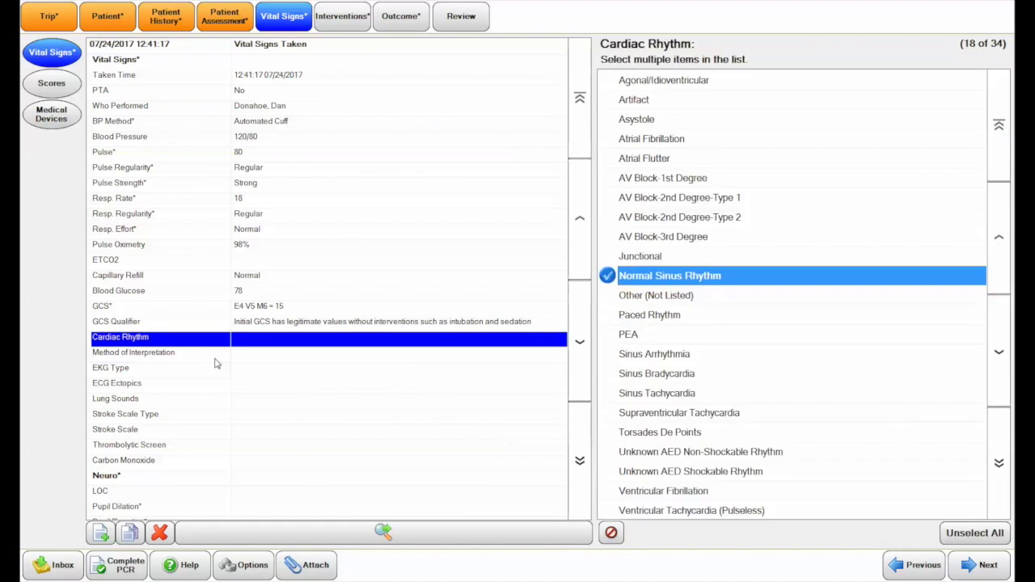
click(217, 355)
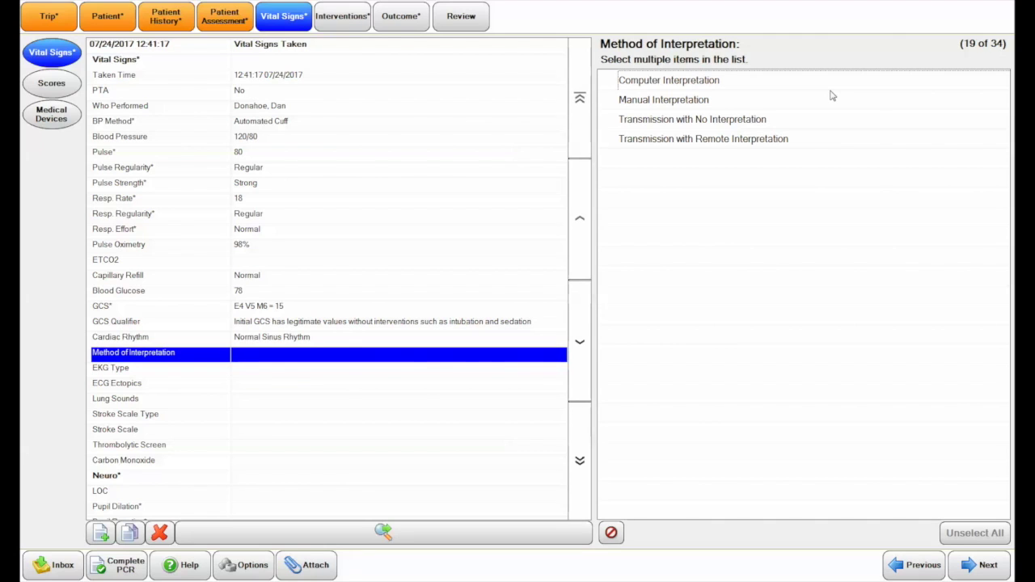
click(714, 103)
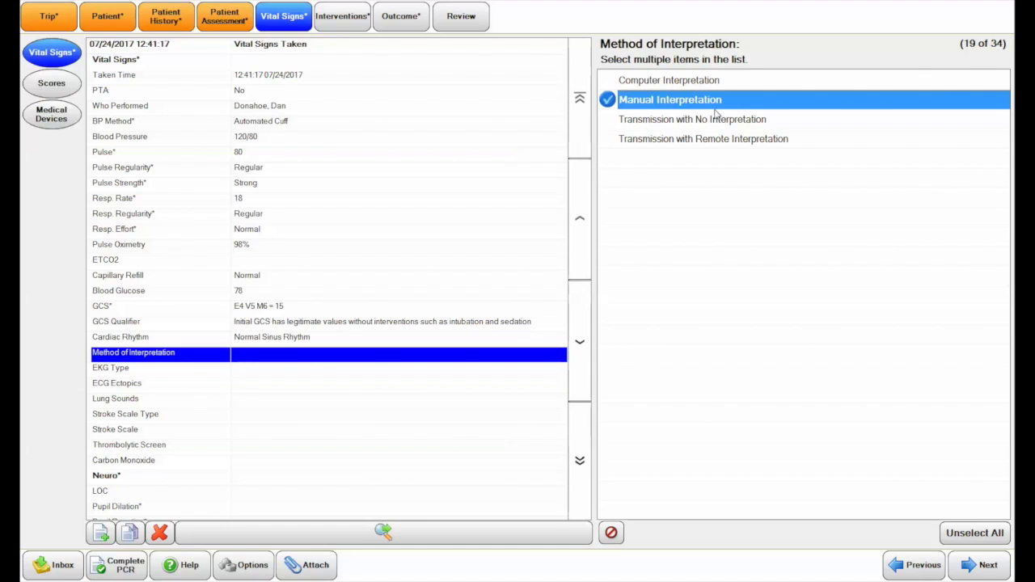
click(131, 368)
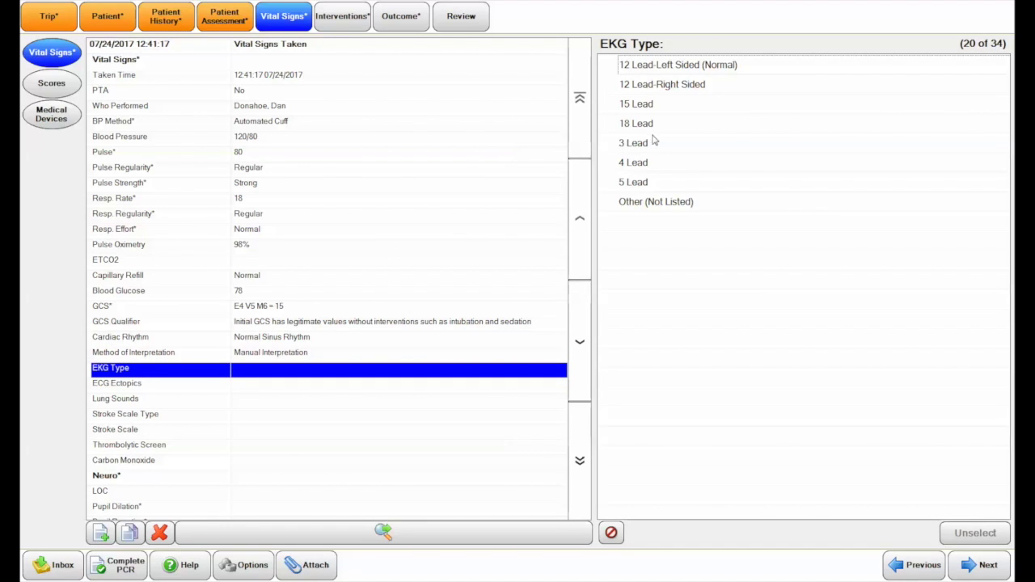
click(612, 168)
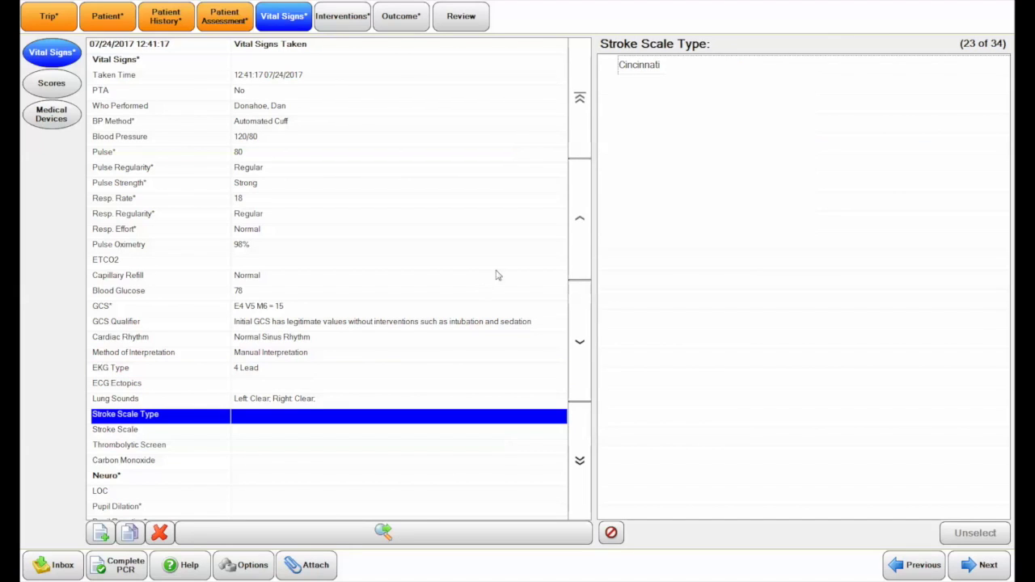
click(622, 71)
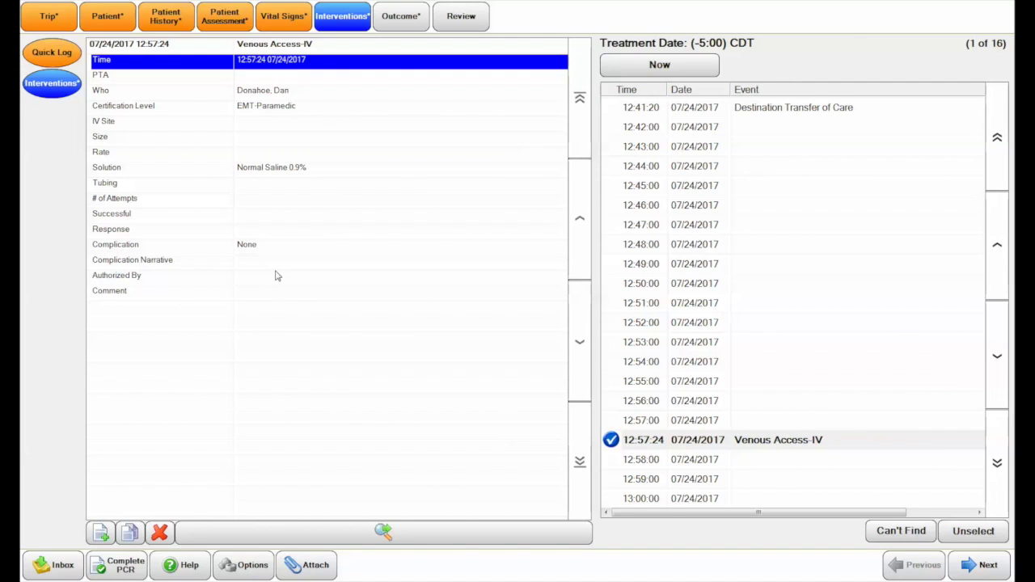
Check the outcome's service type, disposition and in-patient destination fields, and set the Transport Priority to Lights and Sirens.
click(301, 76)
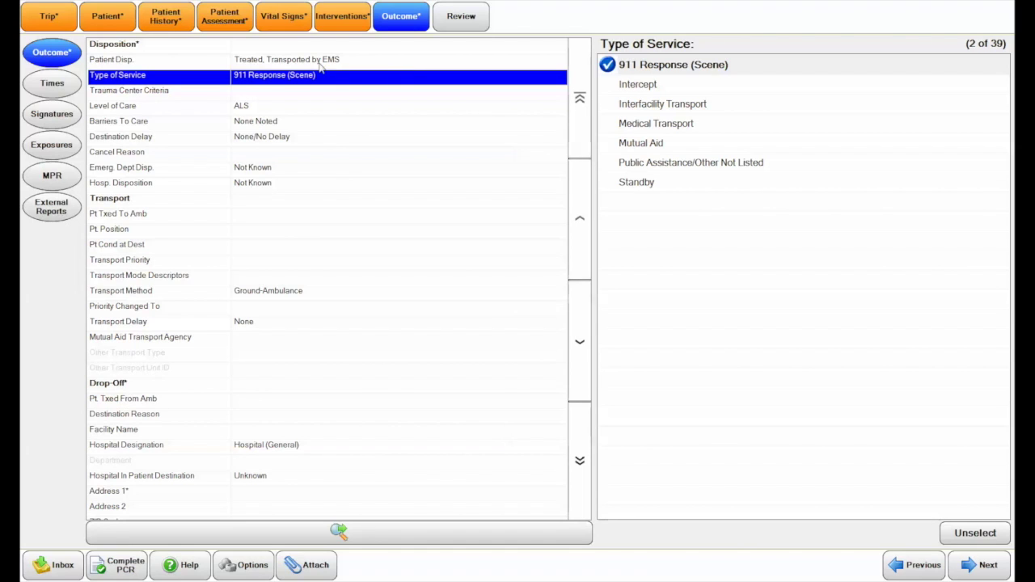
click(329, 170)
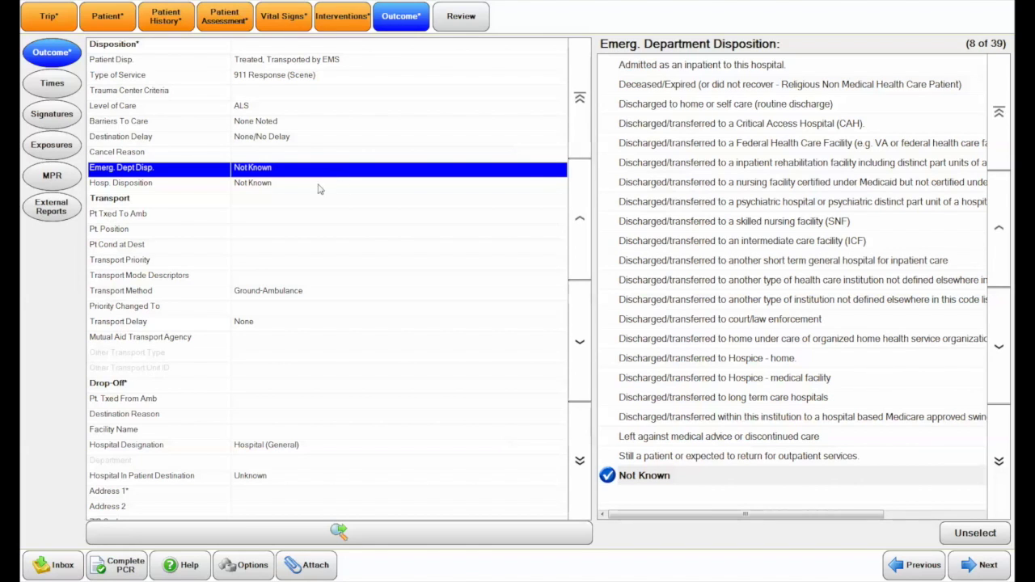
click(305, 187)
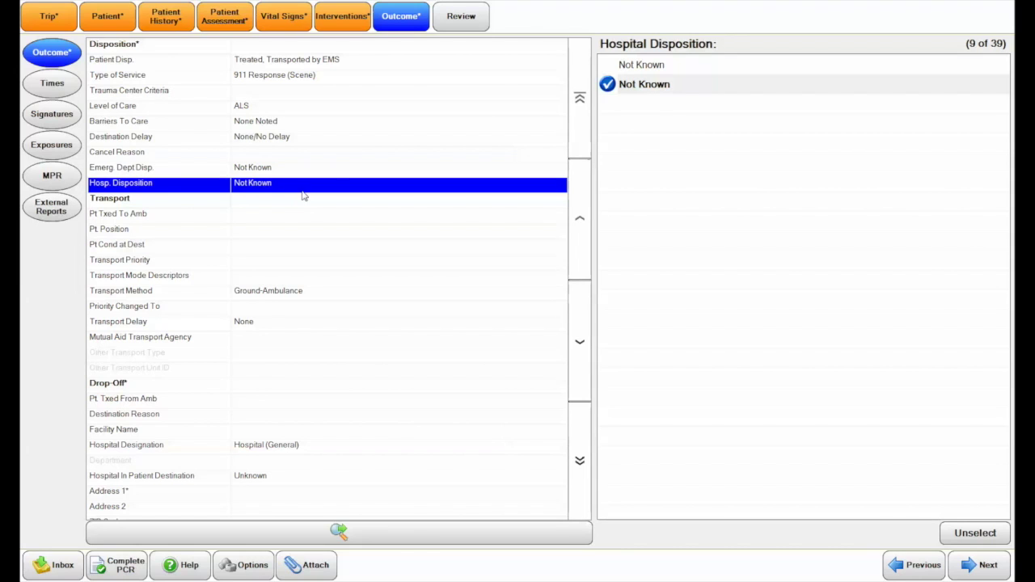
click(278, 480)
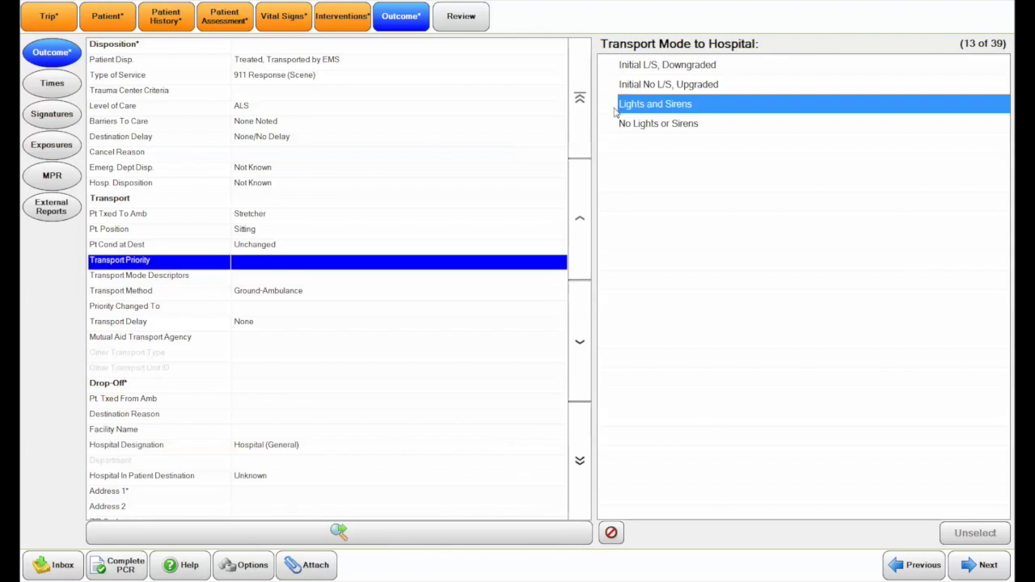
click(617, 108)
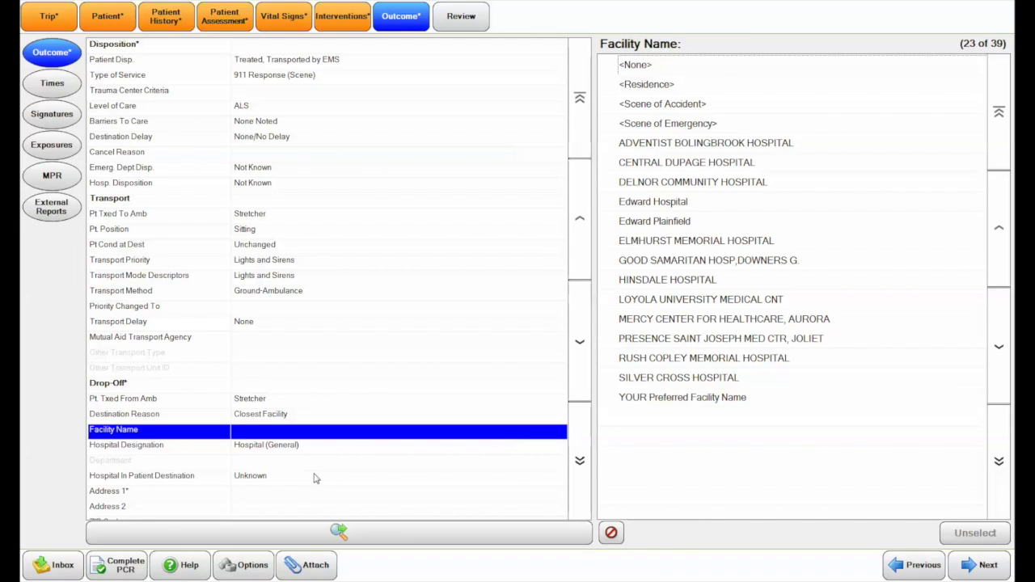
Set the drop-off Facility Name to Edward Hospital and the Hospital Designation to Hospital (General).
click(614, 209)
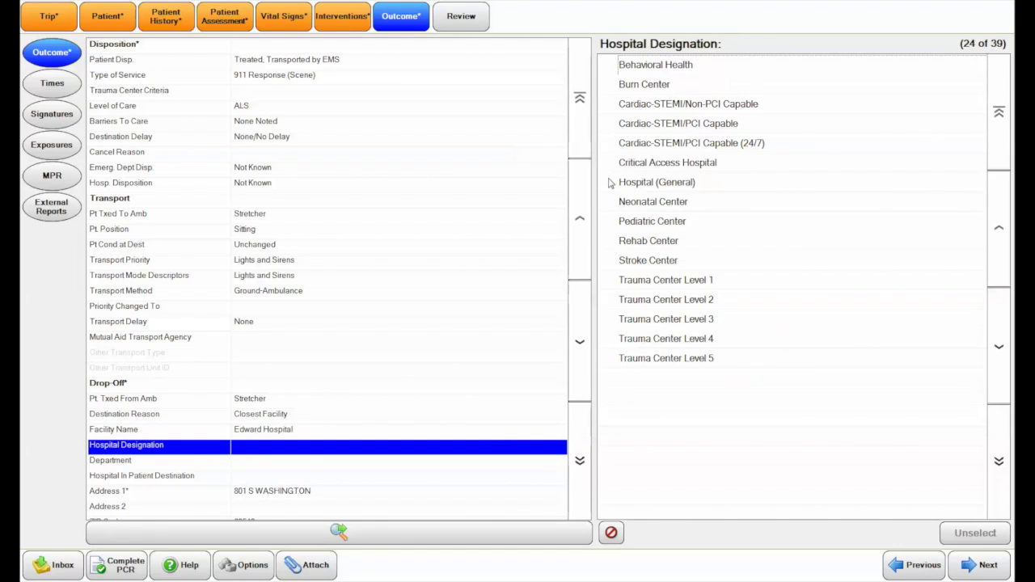
click(607, 182)
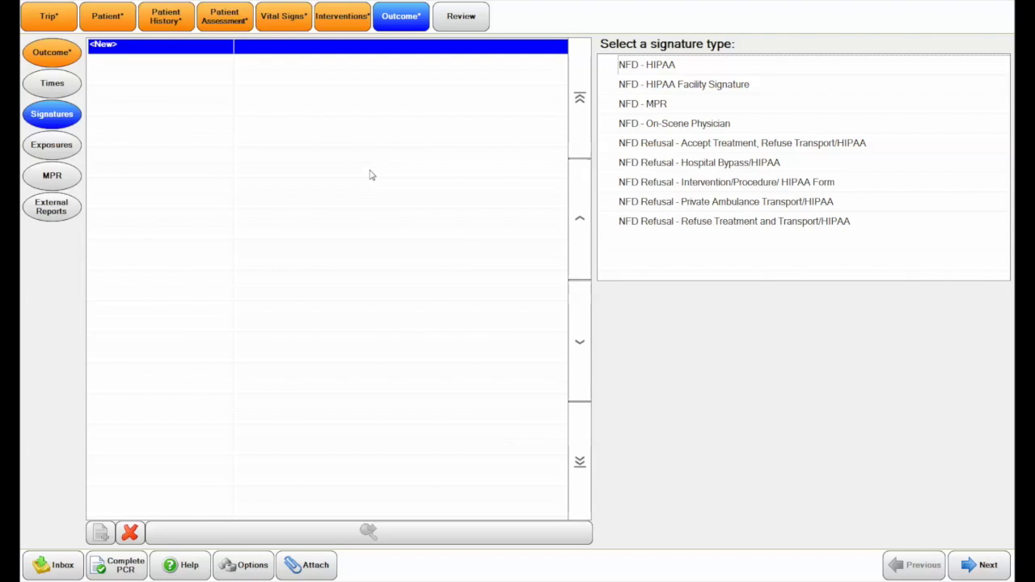
click(425, 22)
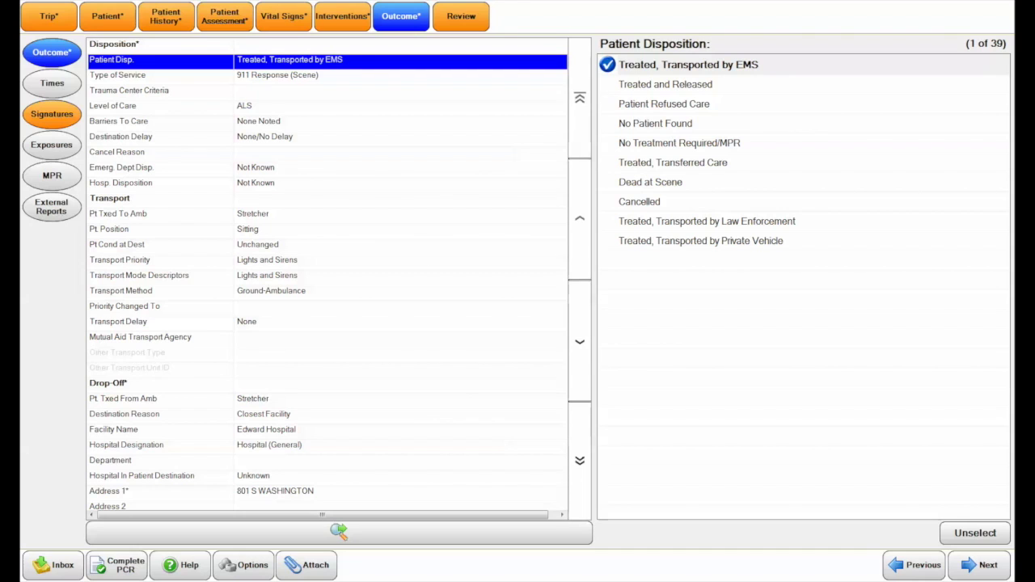
In the 12:57:24 exposure entry, select the first-listed crew member as Personnel Exposed.
click(41, 148)
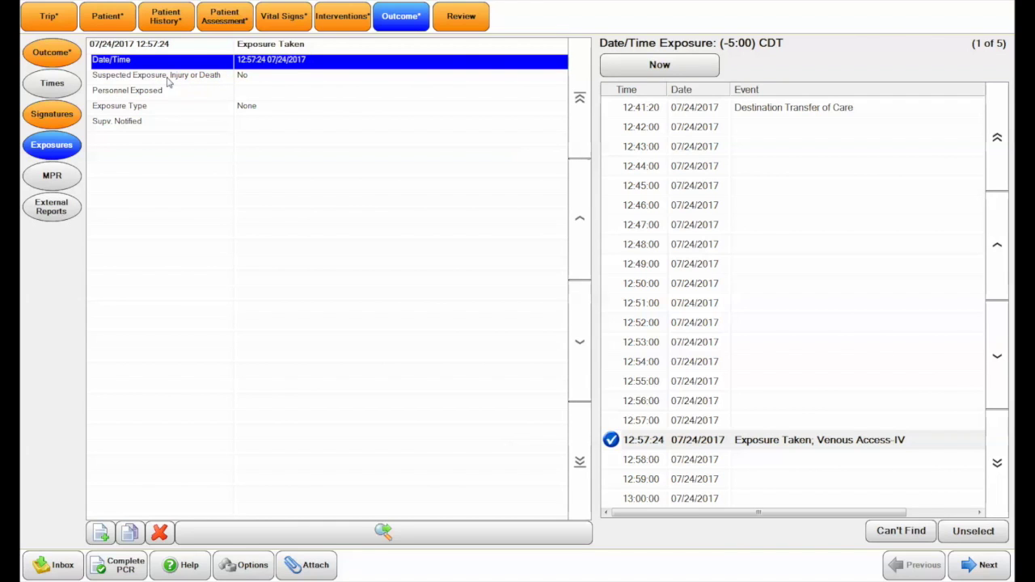
click(251, 94)
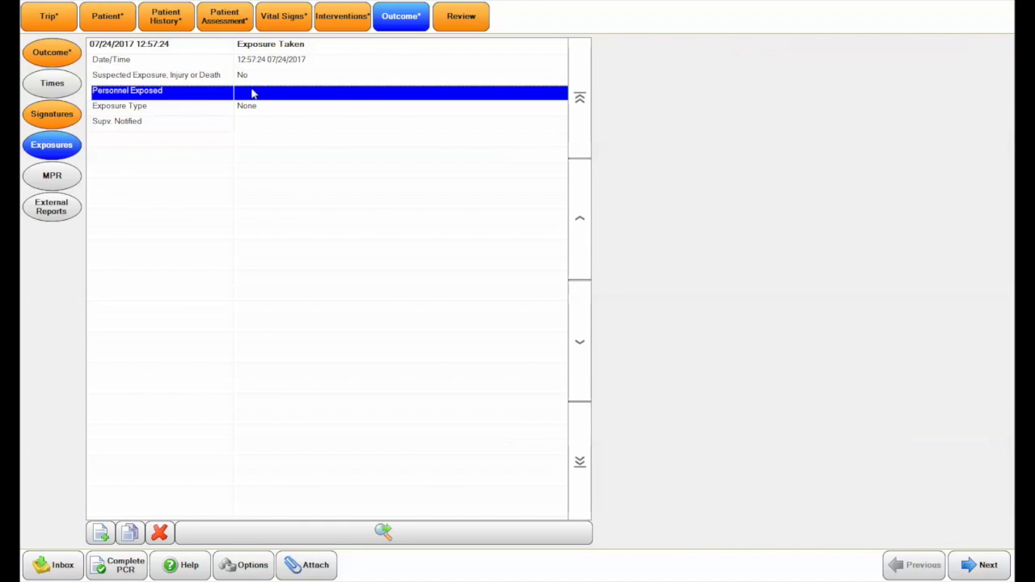
click(703, 66)
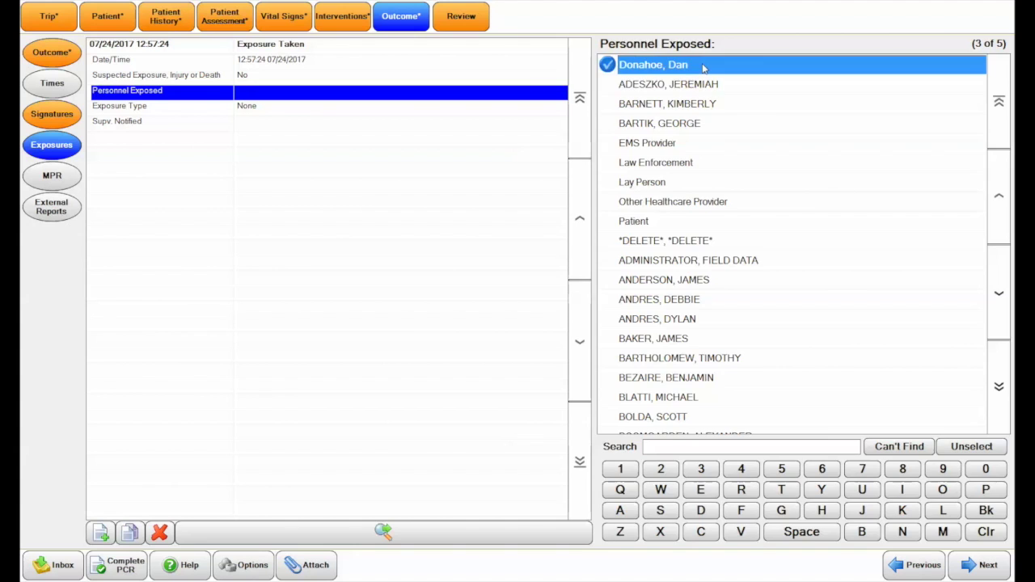
In the crew review details, record Gloves as Crew 1's protective equipment used.
click(476, 21)
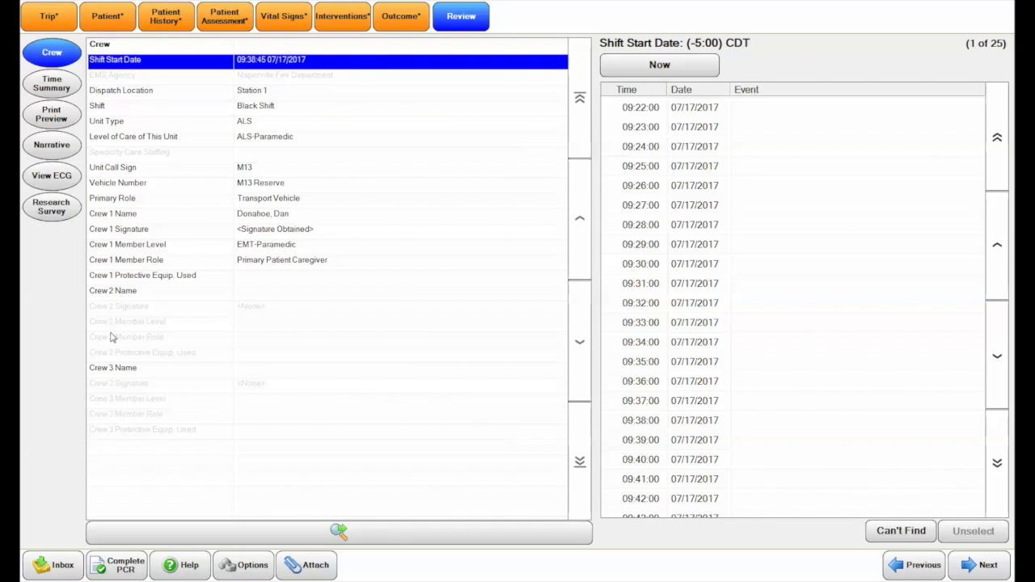
click(219, 281)
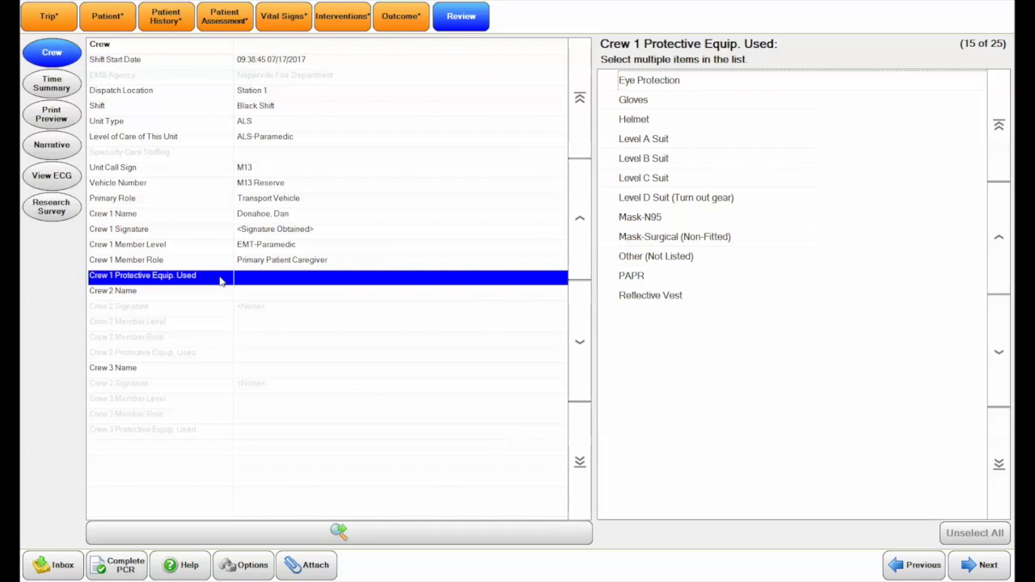
click(602, 103)
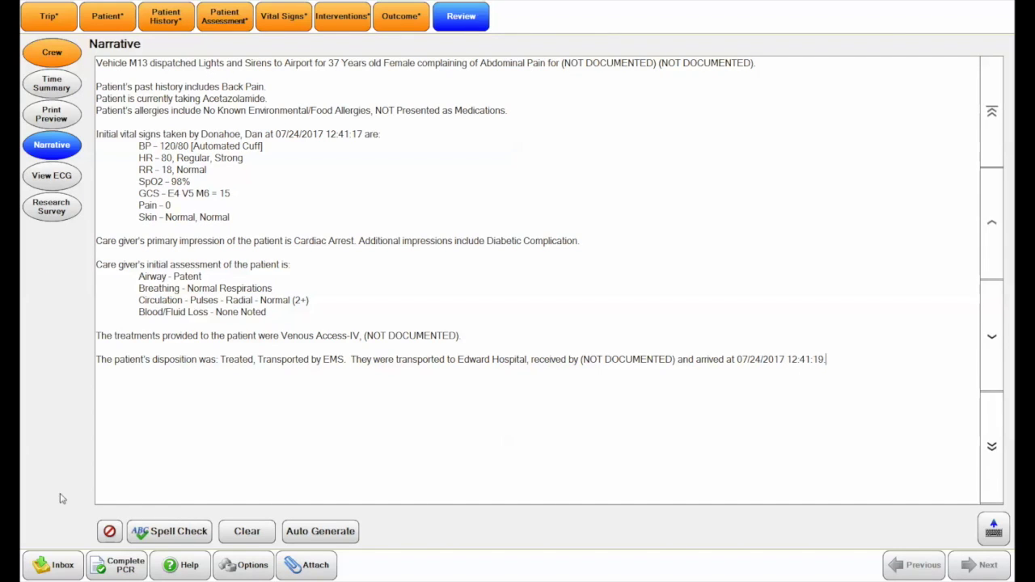
Run the PCR completion check and step through the state rule violations from the outcome details.
click(121, 566)
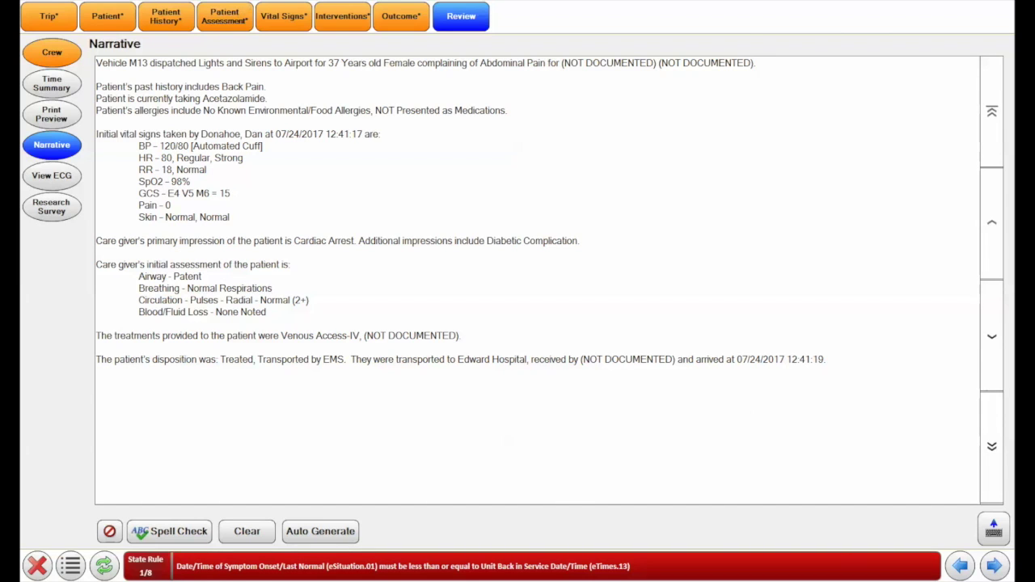
click(372, 24)
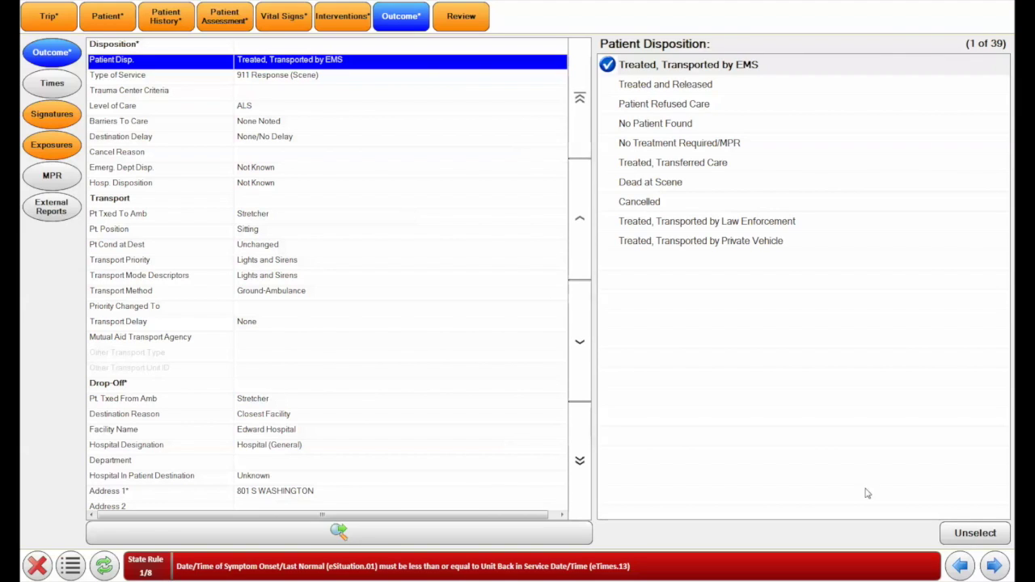
click(993, 566)
click(993, 566)
click(993, 566)
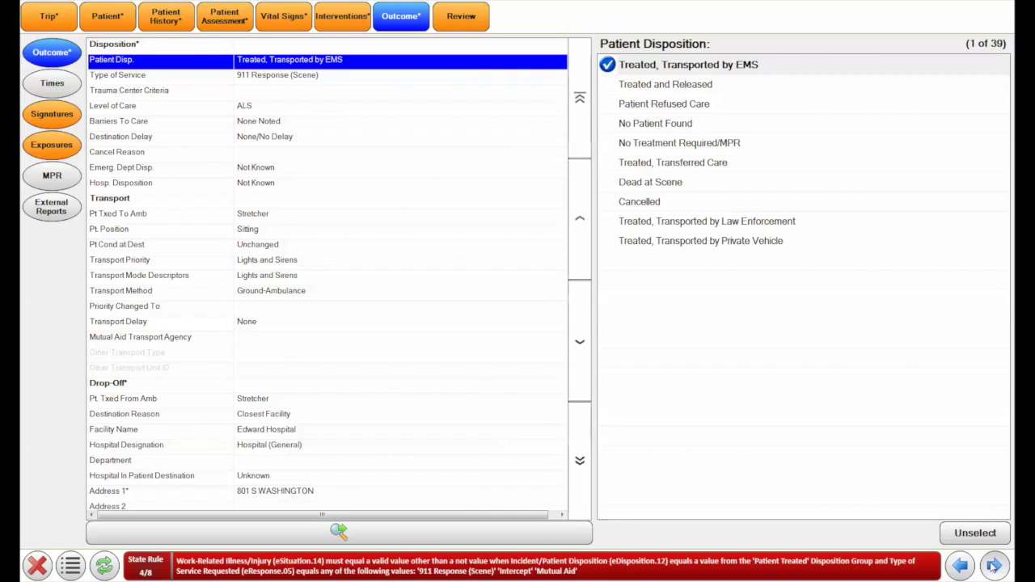
click(993, 566)
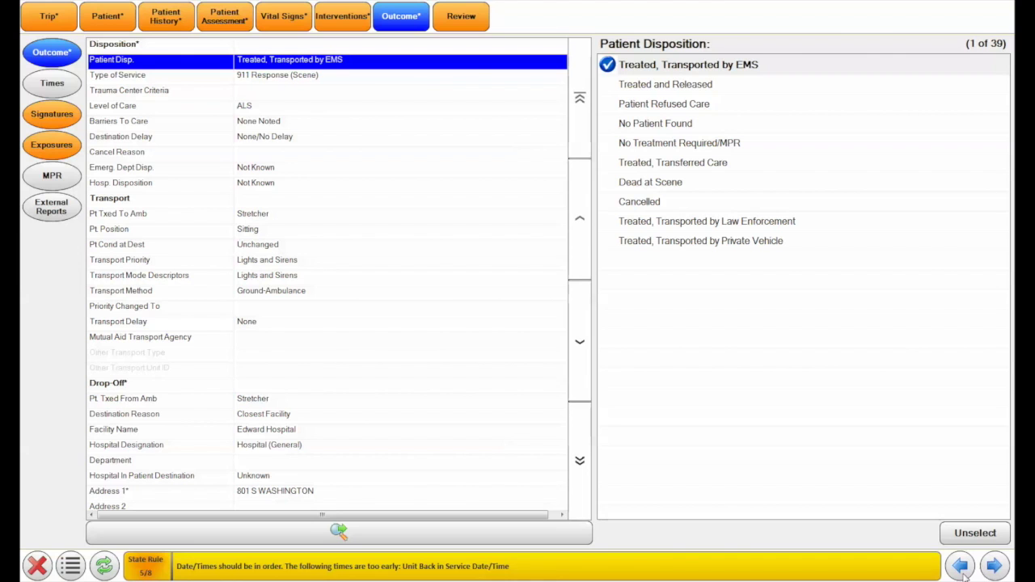
click(1001, 570)
click(1001, 569)
click(1001, 569)
click(1001, 569)
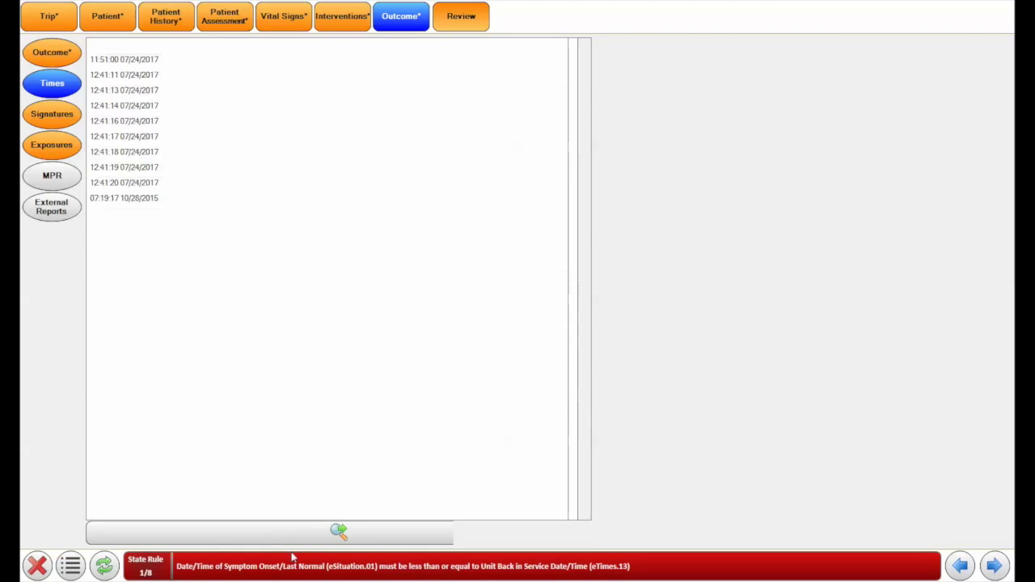
From the symptom onset rule's affected fields, go to the trip times and correct In Service to 13:09:22 on 07/24/2017.
click(439, 570)
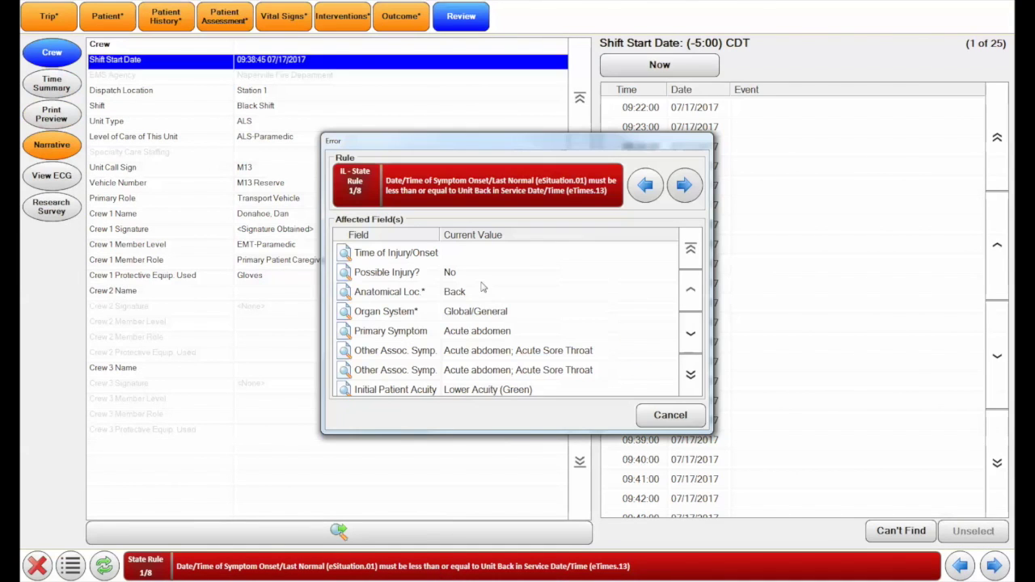
drag(567, 143, 524, 106)
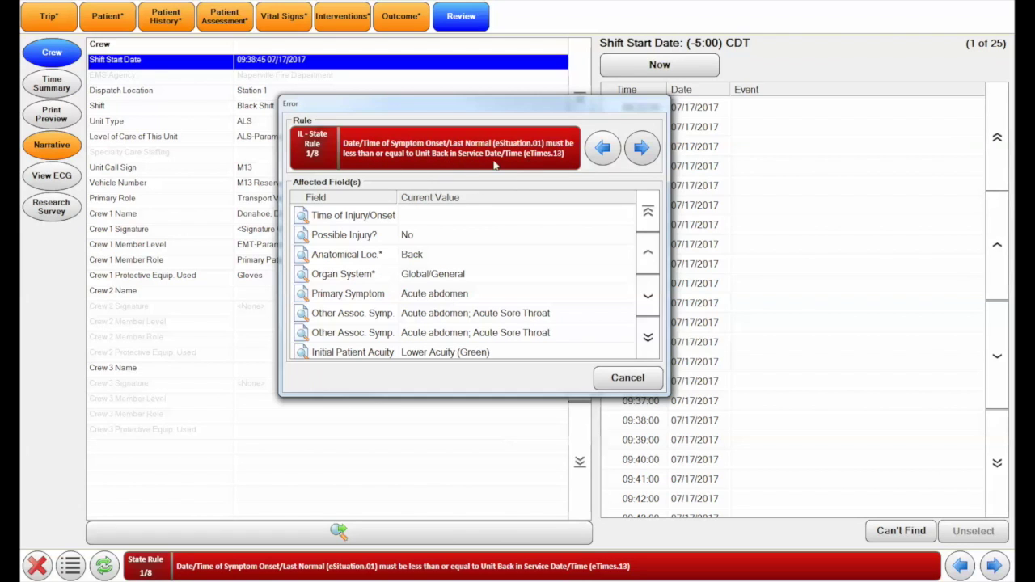
click(329, 221)
click(330, 222)
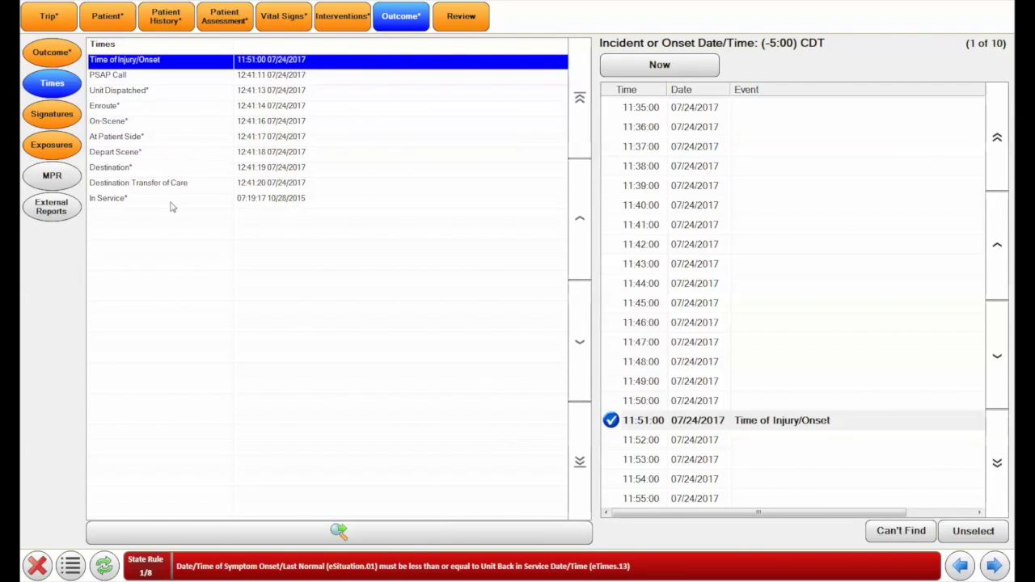
click(288, 199)
Examine the fields affected by the vital signs time and procedure time rules, then close the rule details.
click(995, 566)
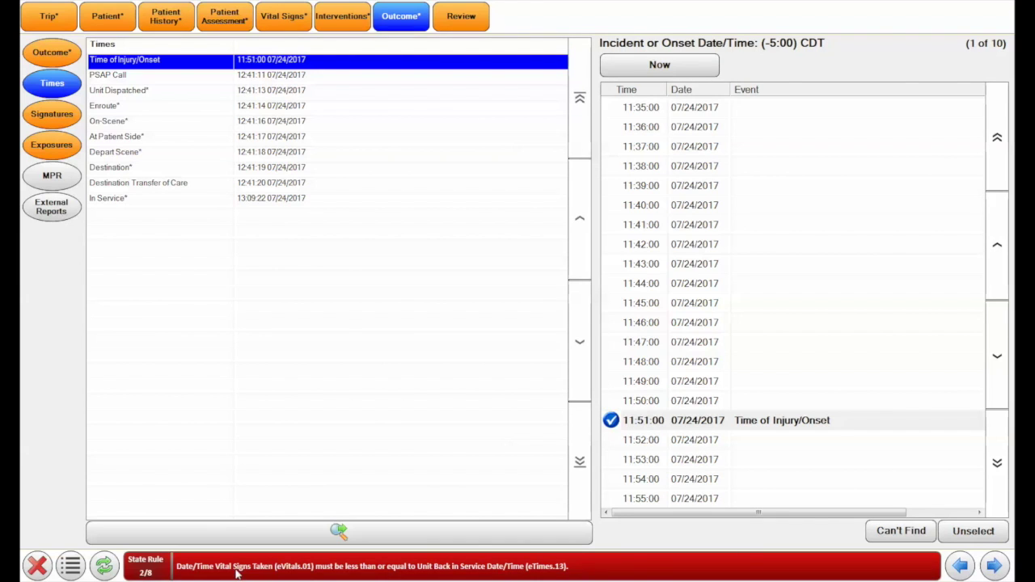
click(446, 564)
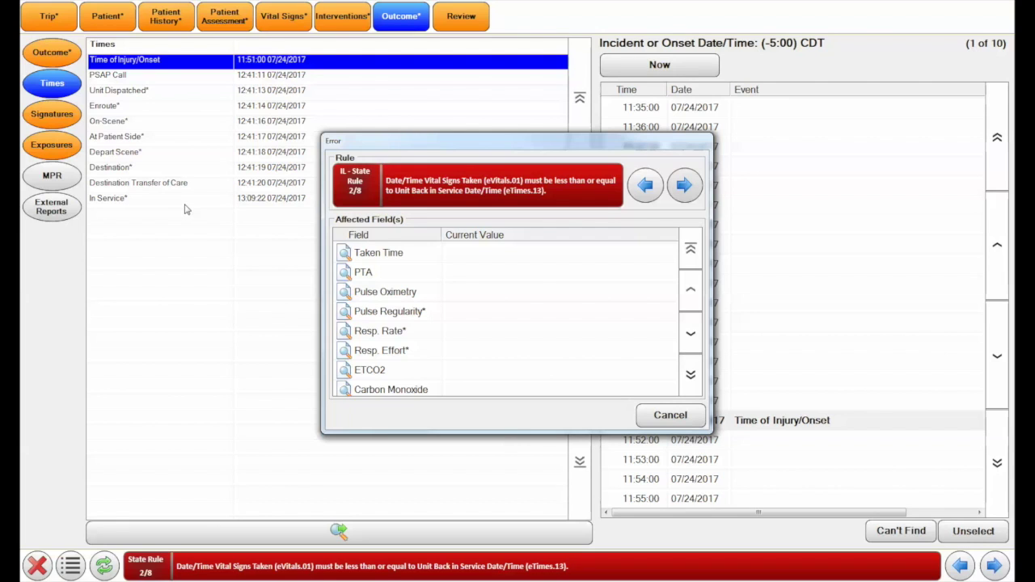
click(682, 187)
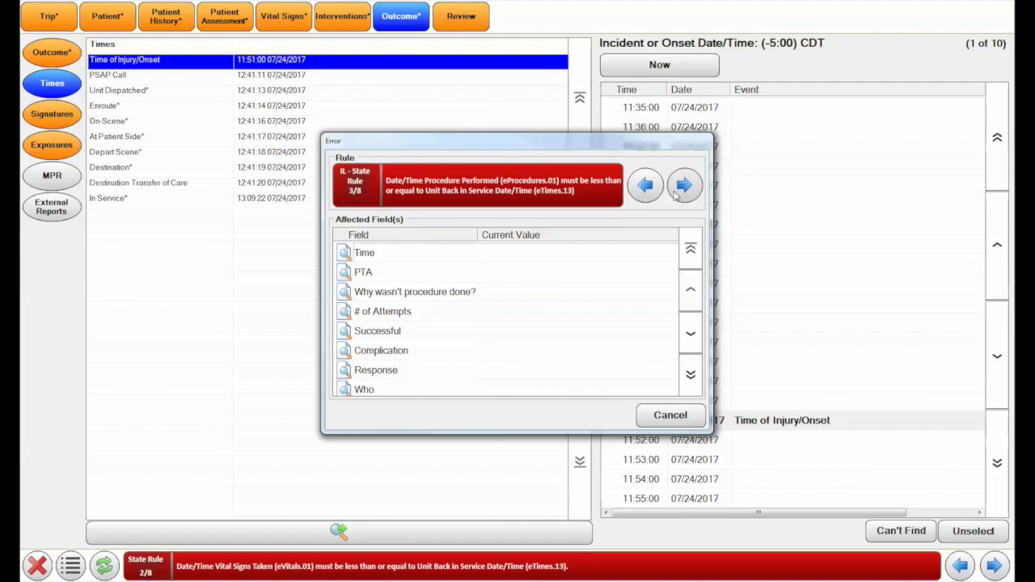
click(684, 186)
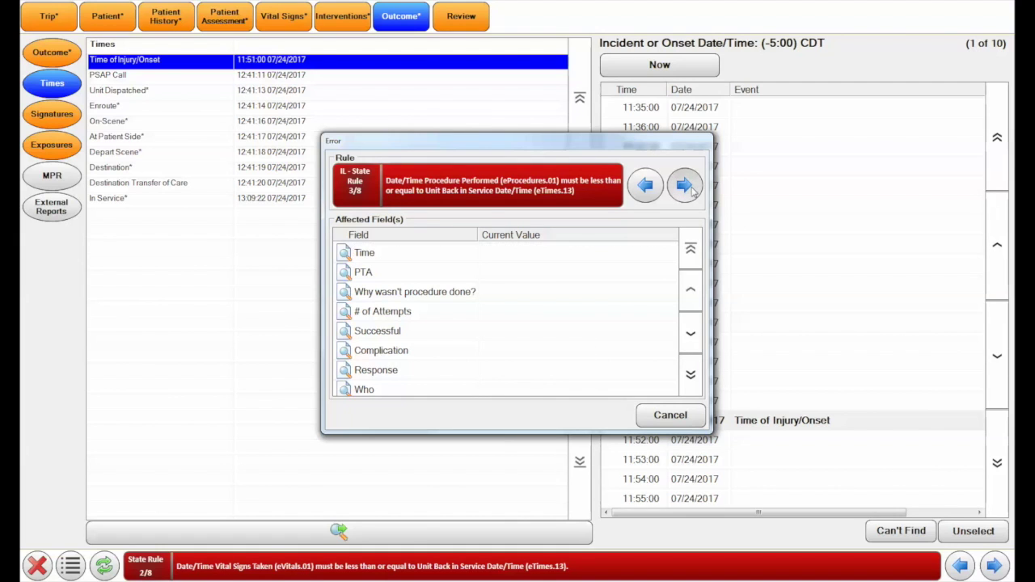
click(670, 415)
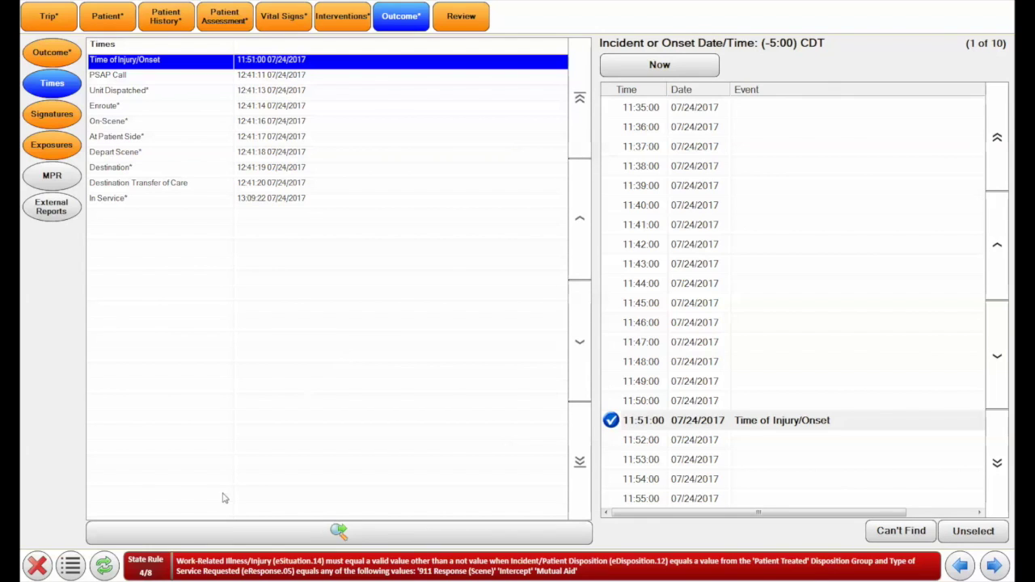
Revalidate the report and examine the fields affected by the Work-Related Illness/Injury rule.
click(105, 565)
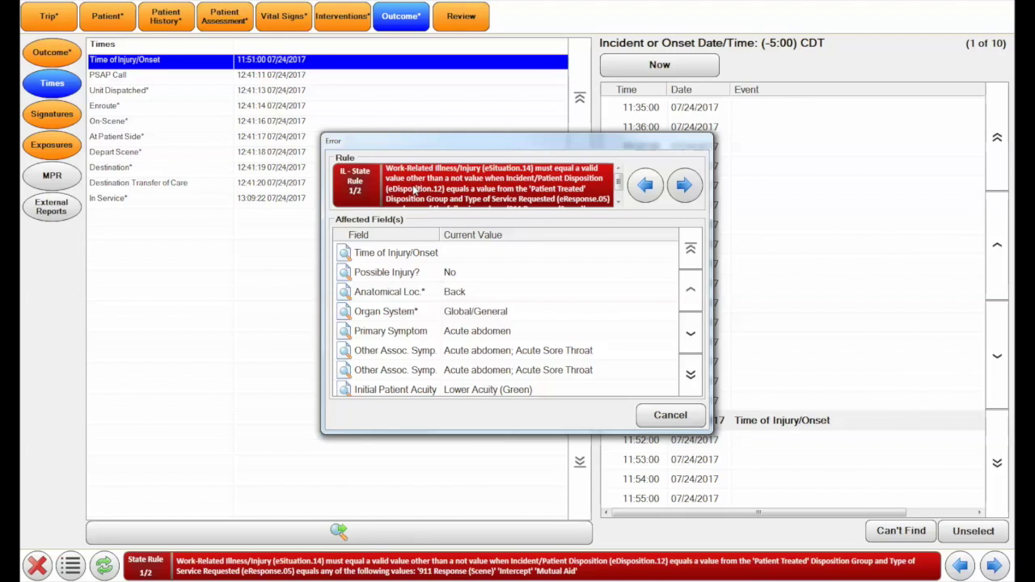
mouse_move(620, 185)
mouse_down()
mouse_move(623, 197)
mouse_move(622, 184)
mouse_up()
drag(564, 141, 516, 105)
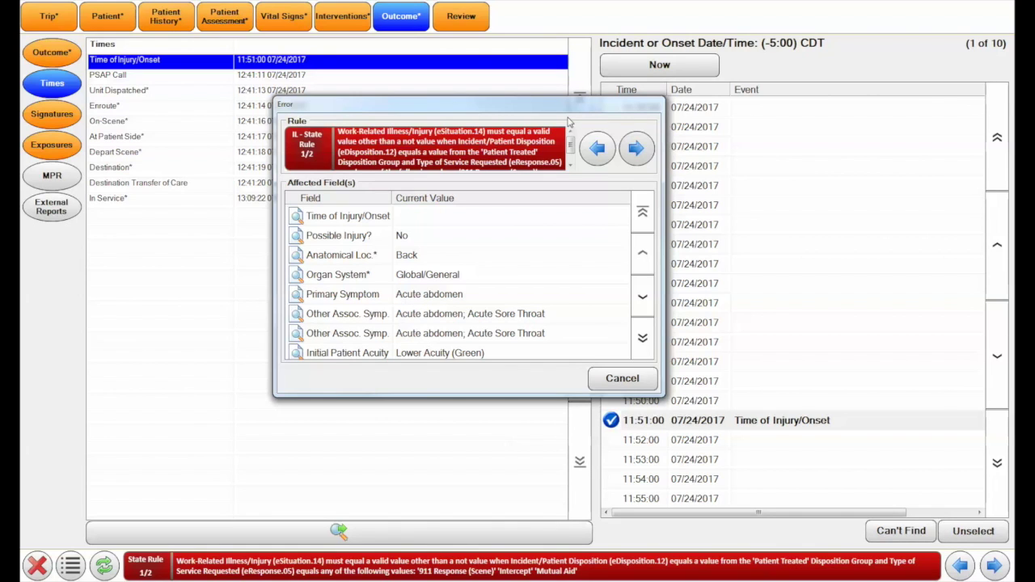
mouse_move(421, 111)
mouse_down()
mouse_move(428, 139)
mouse_move(412, 100)
mouse_up()
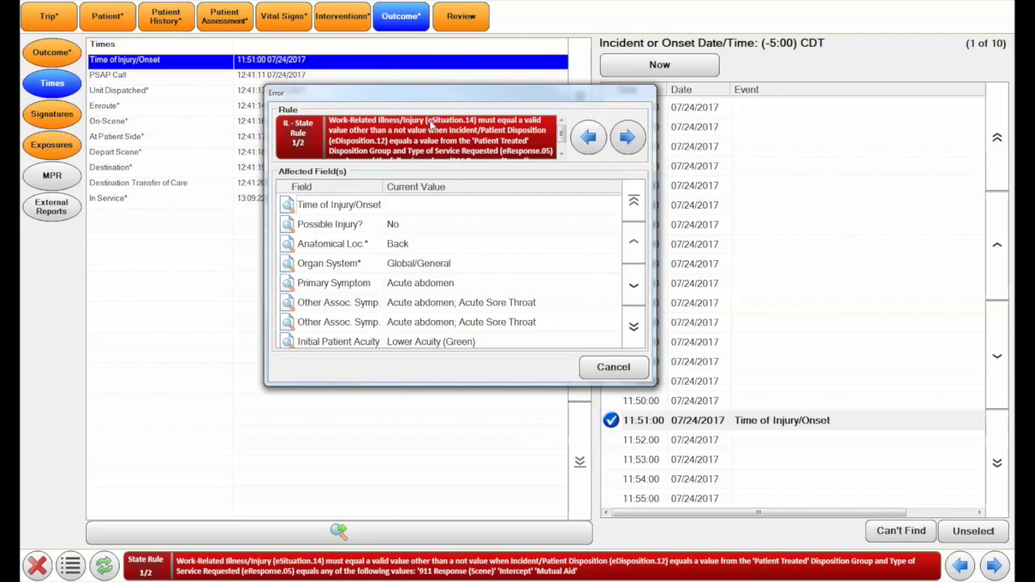
click(633, 326)
click(635, 201)
click(589, 371)
In the patient's billing details, set the employer's Work Related field to No.
click(108, 20)
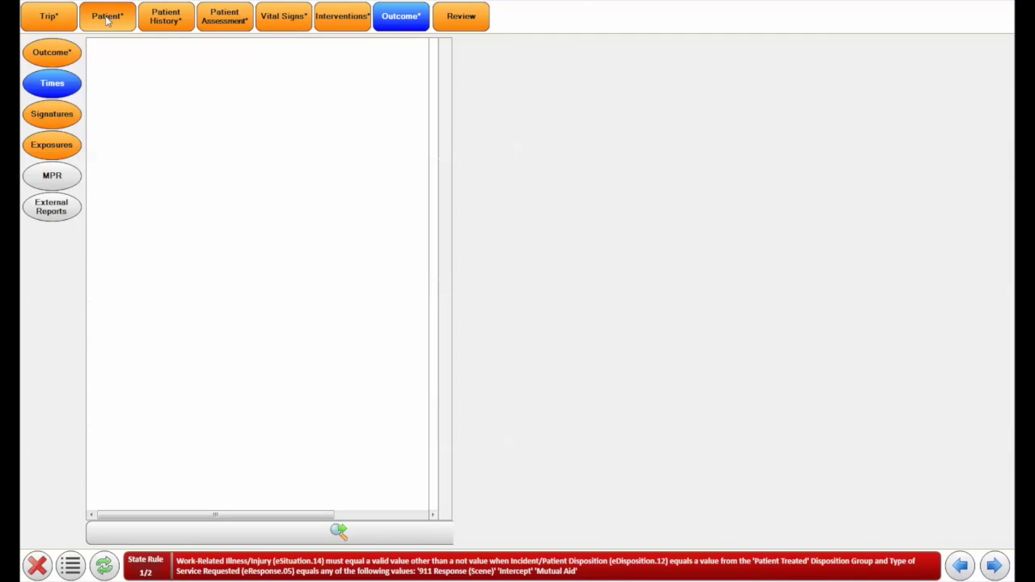
click(52, 83)
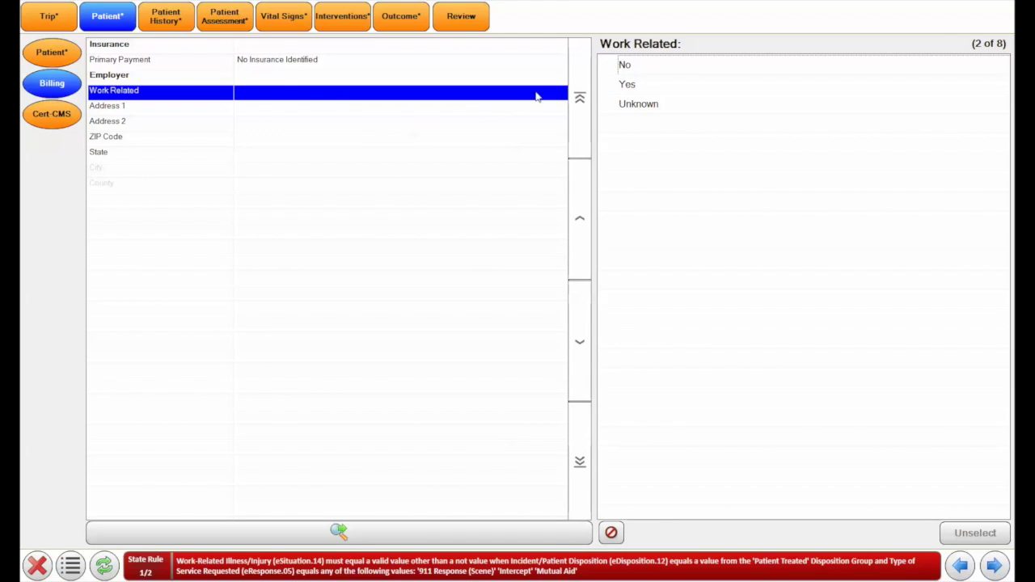
click(687, 71)
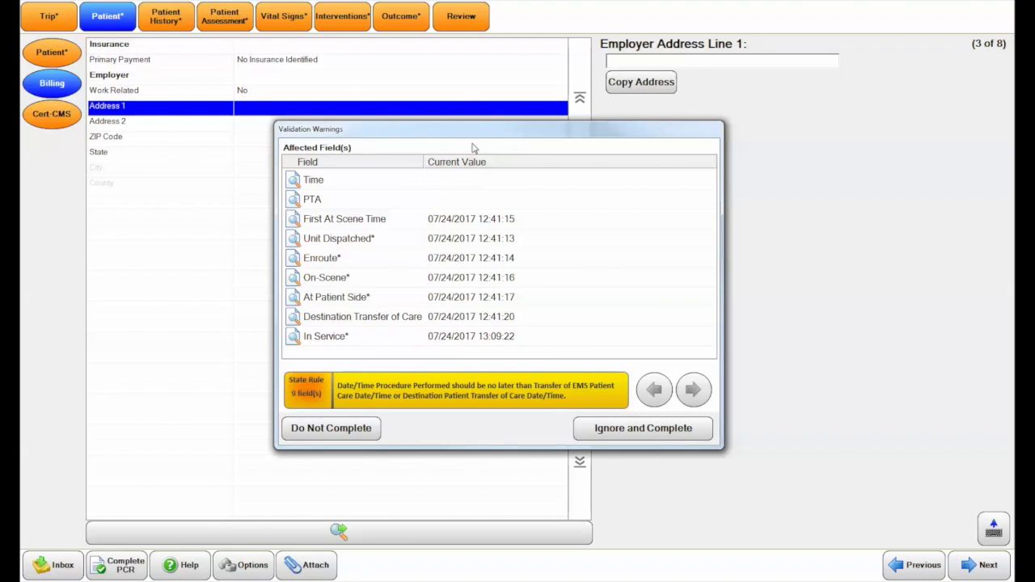
Set the Venous Access-IV treatment time to the 12:41:15 First At Scene Time and select the user completing the PCR.
drag(472, 135, 460, 118)
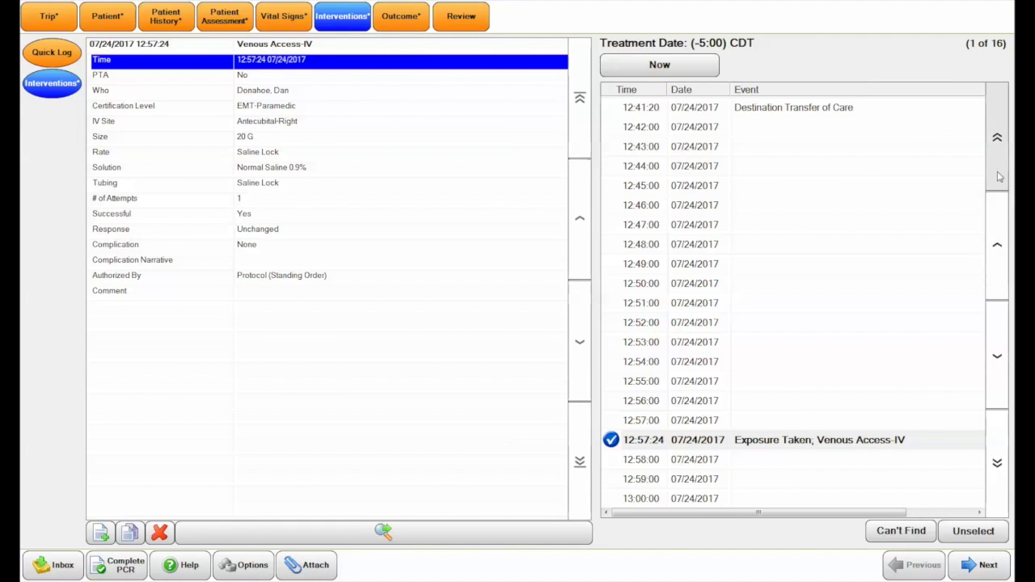
click(1001, 163)
click(994, 459)
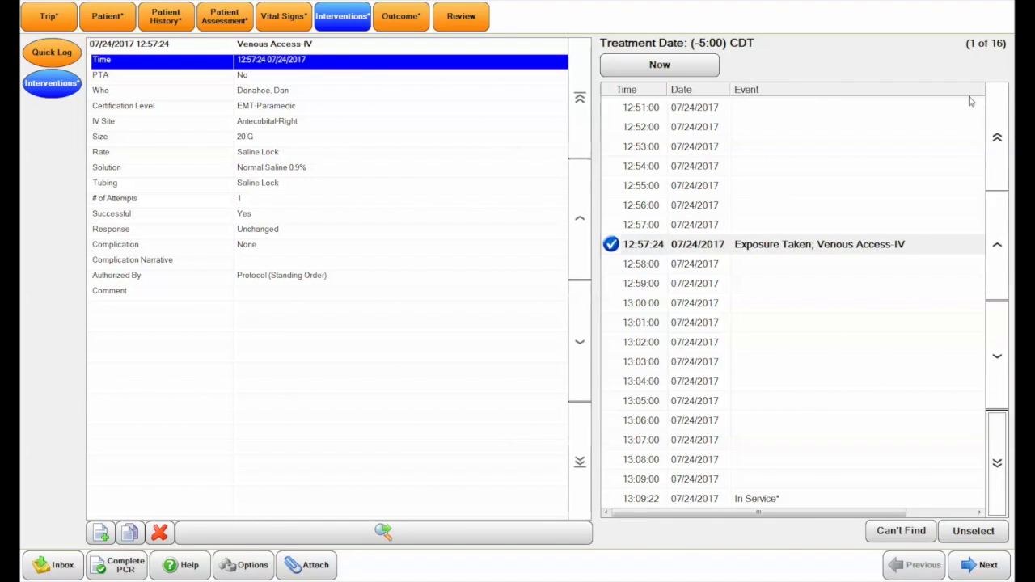
click(1000, 123)
click(1000, 123)
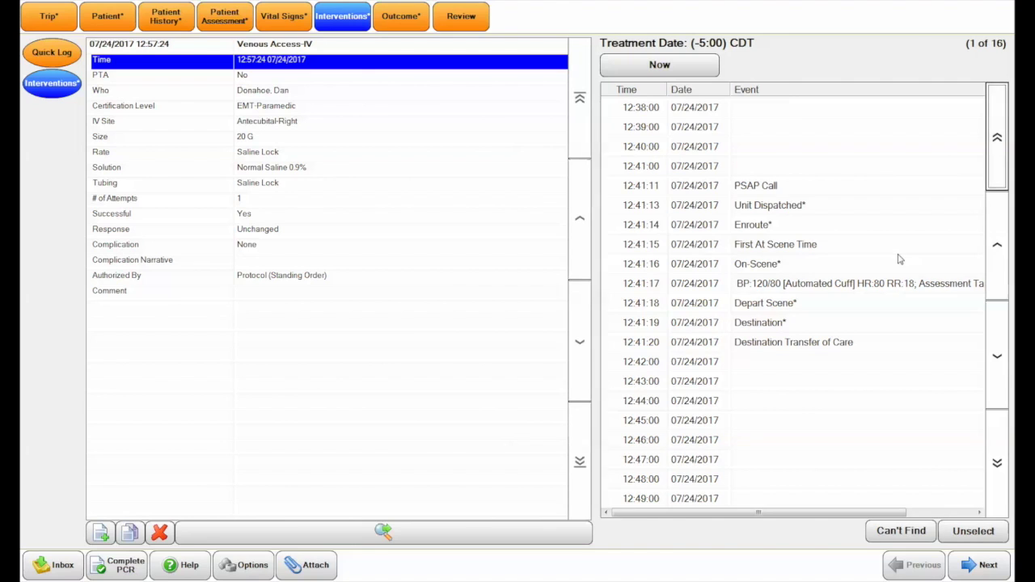
click(849, 252)
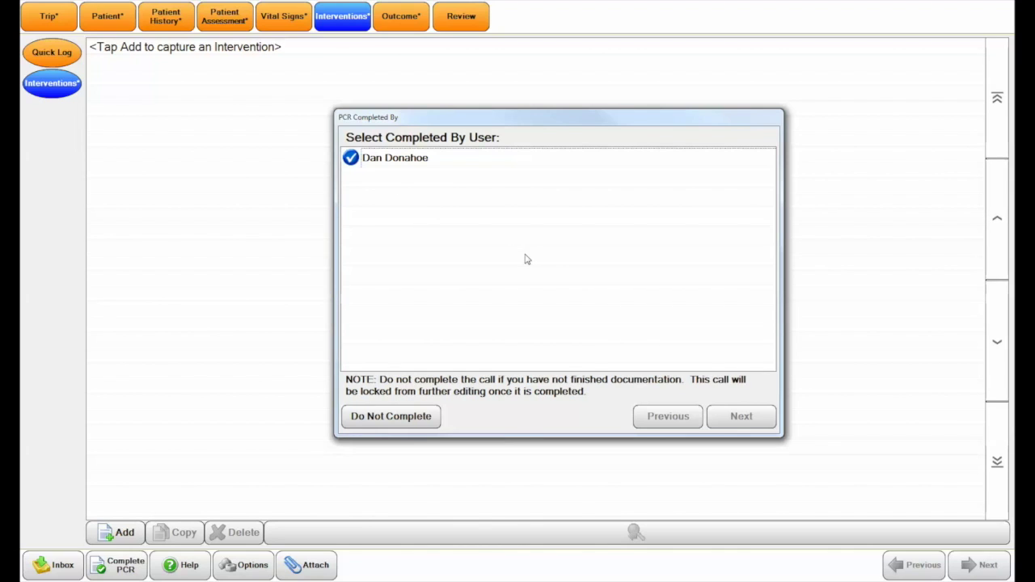
click(454, 164)
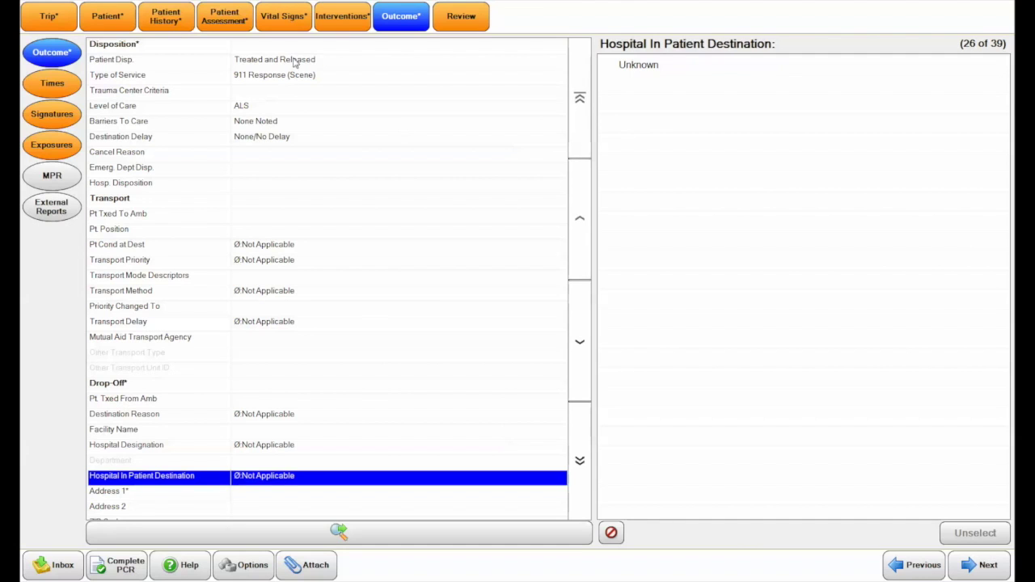
Examine the transport and drop-off fields of the outcome under the Treated and Released disposition.
click(579, 119)
click(501, 57)
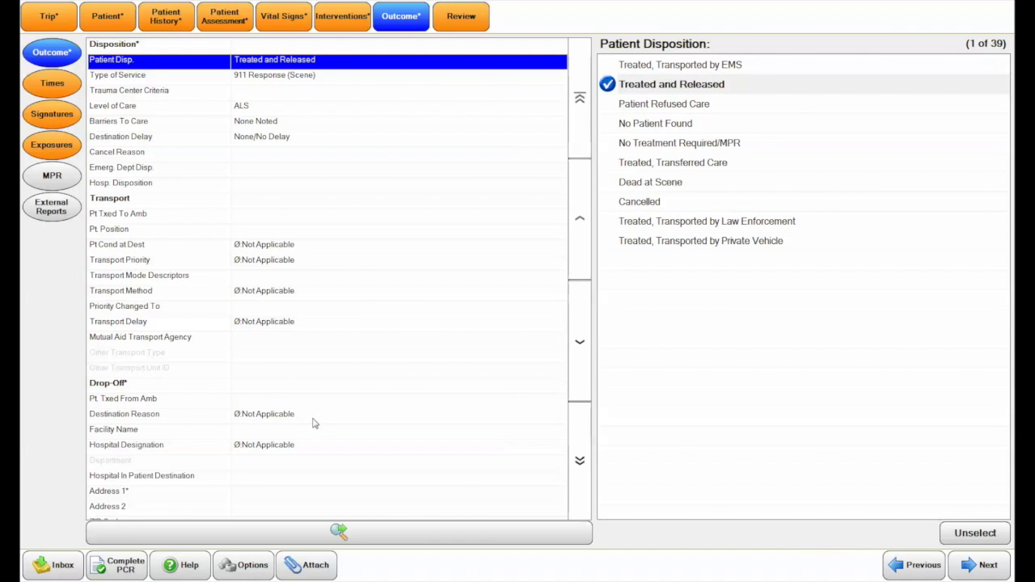
click(579, 460)
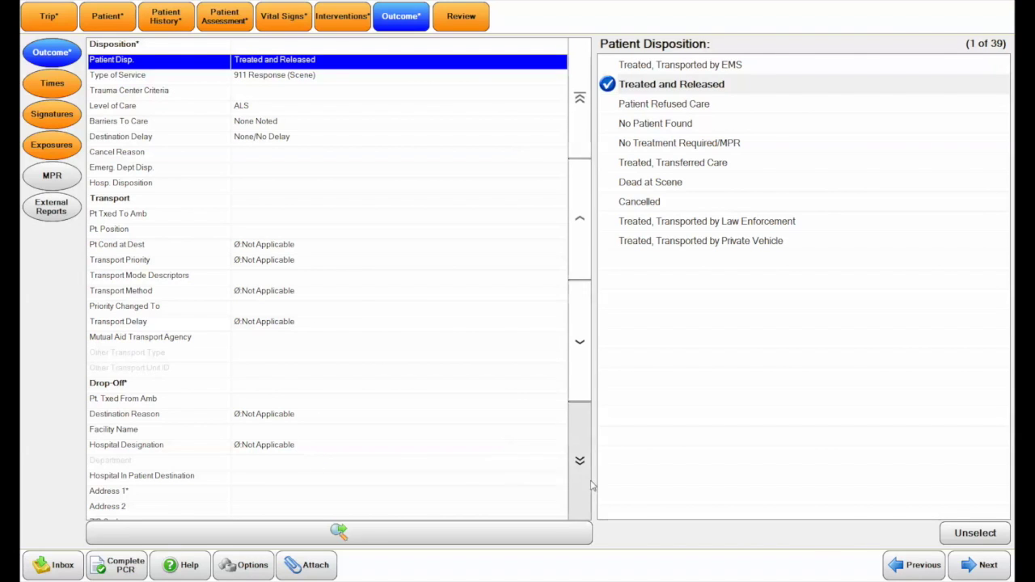
click(586, 185)
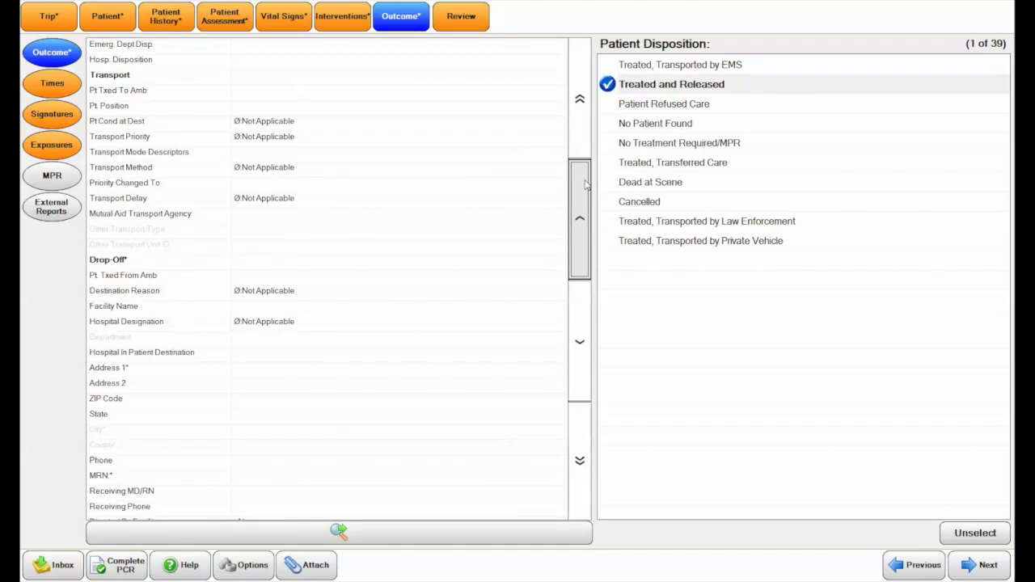
click(273, 215)
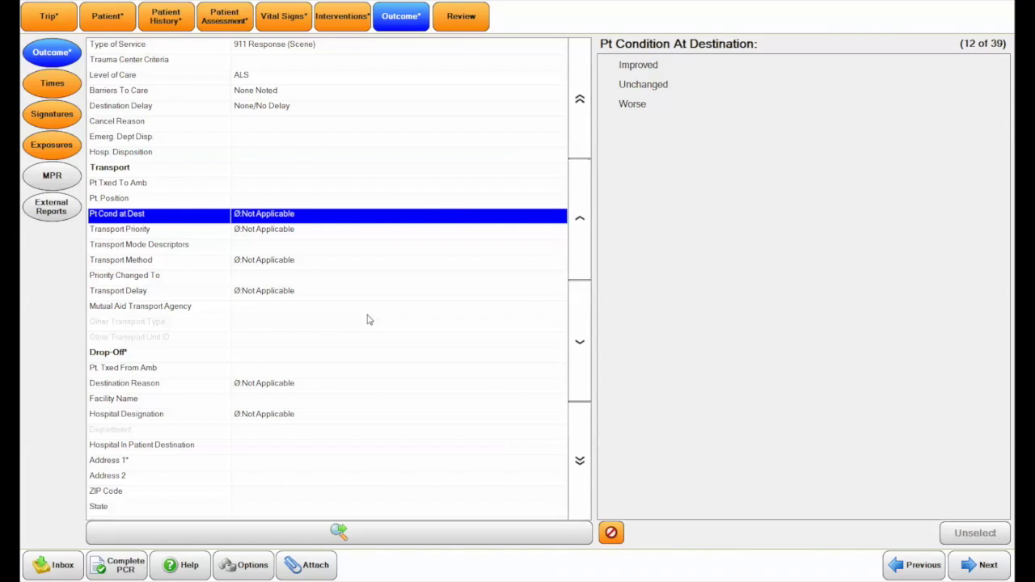
click(580, 461)
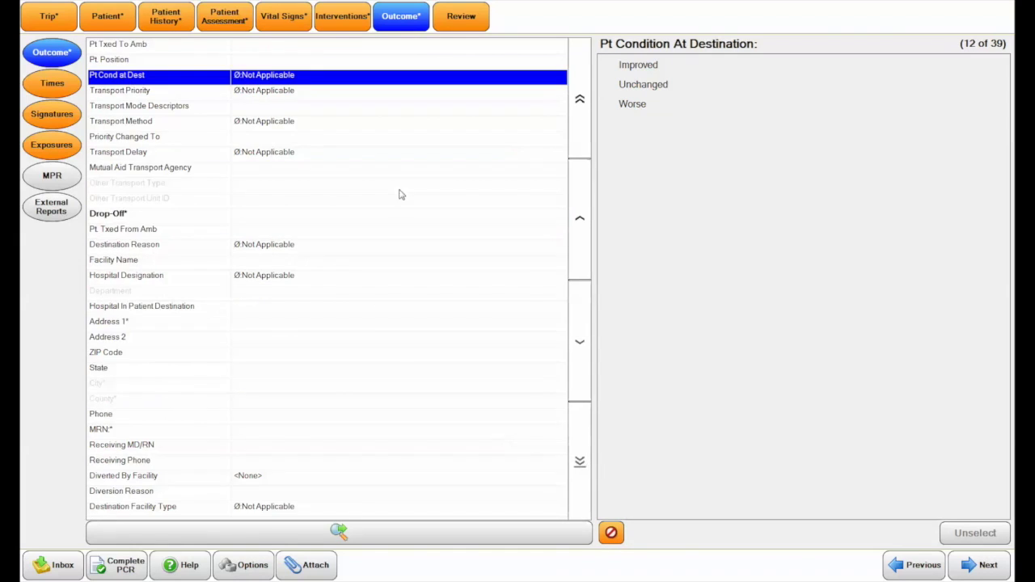
click(582, 126)
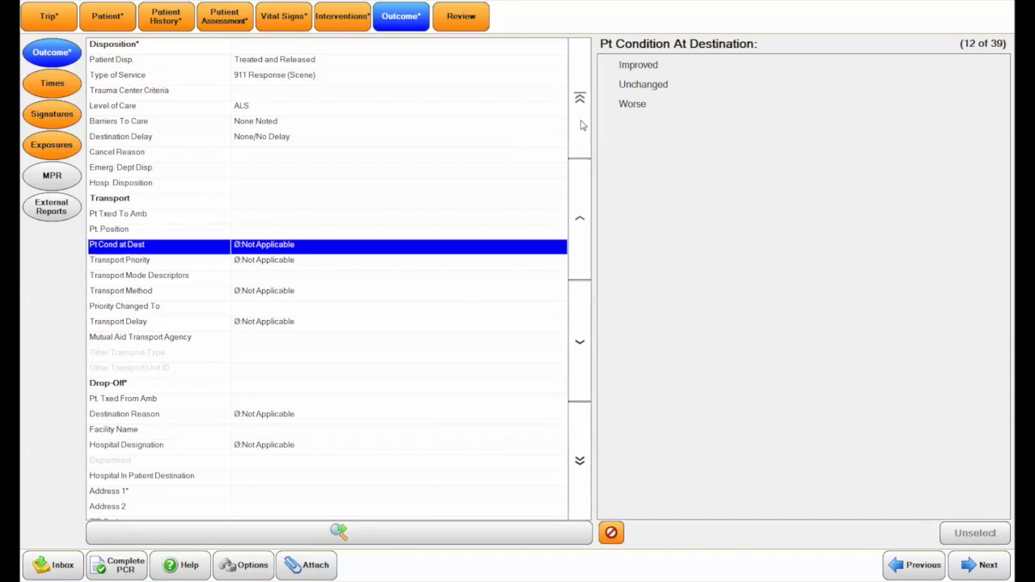